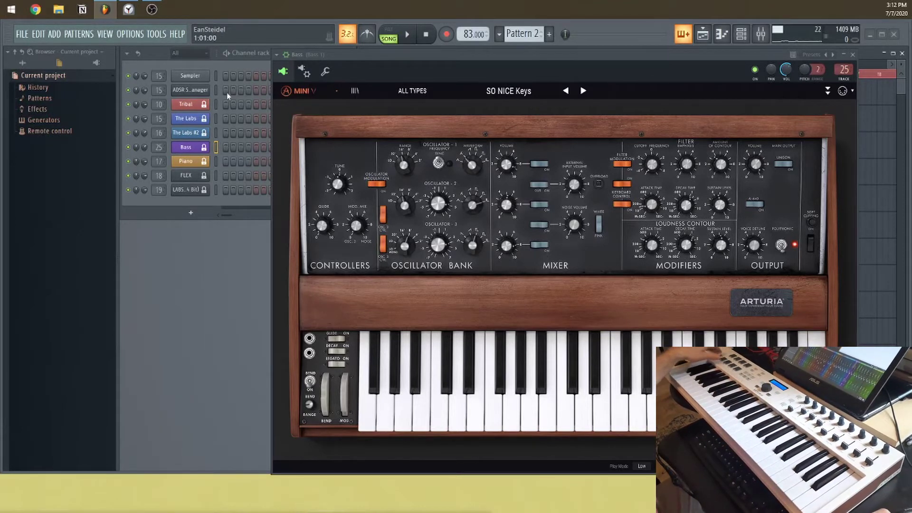
Inspect which MIDI device and channel the Tribal and The Labs instruments are set to receive notes from.
left_click(203, 105)
right_click(200, 107)
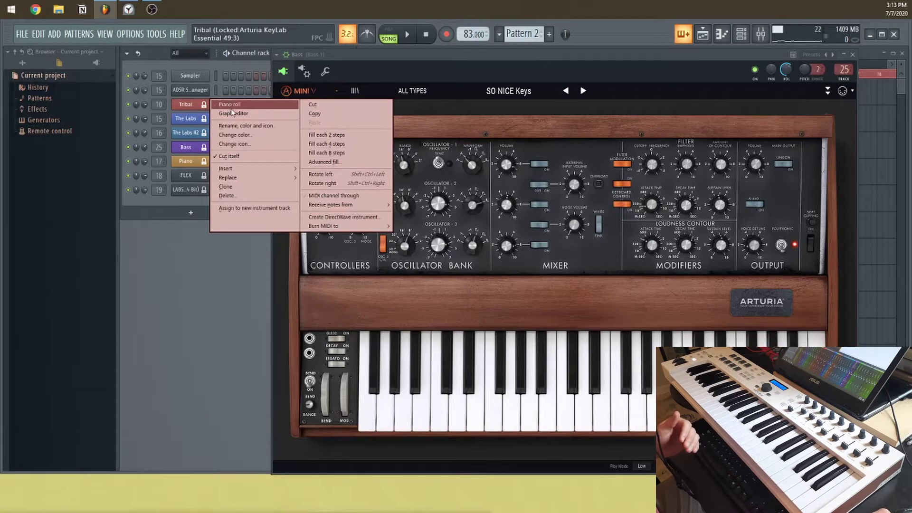
mouse_move(335, 205)
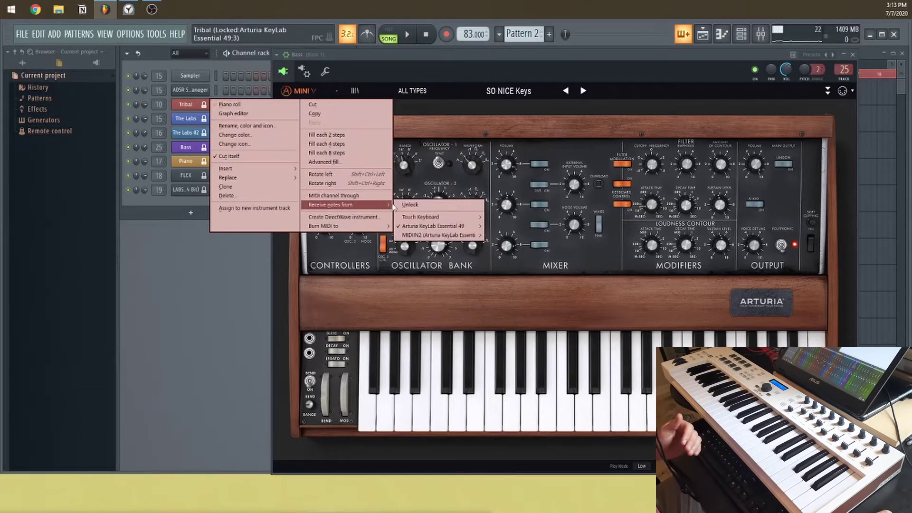
mouse_move(420, 229)
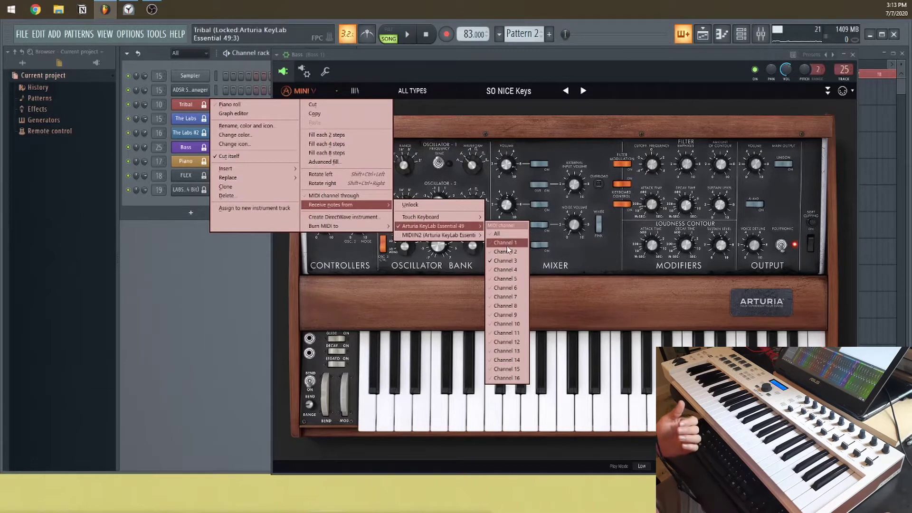
right_click(206, 121)
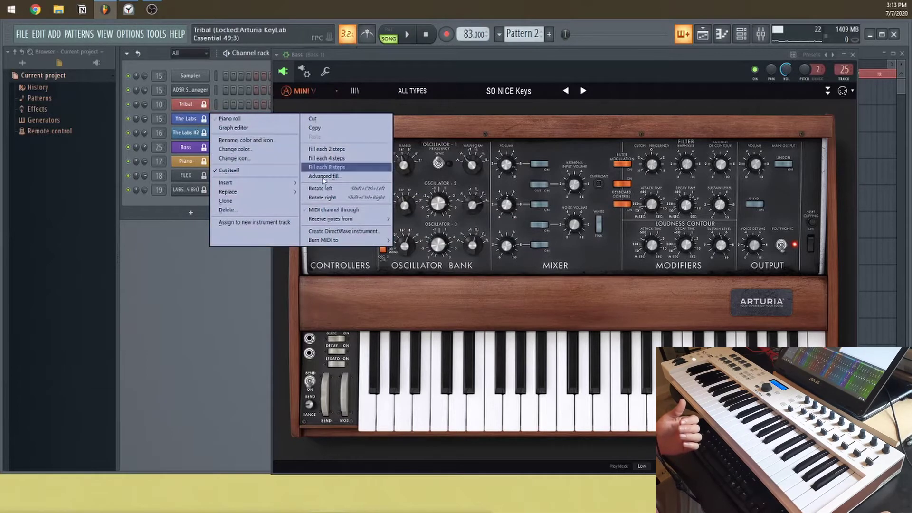
mouse_move(361, 219)
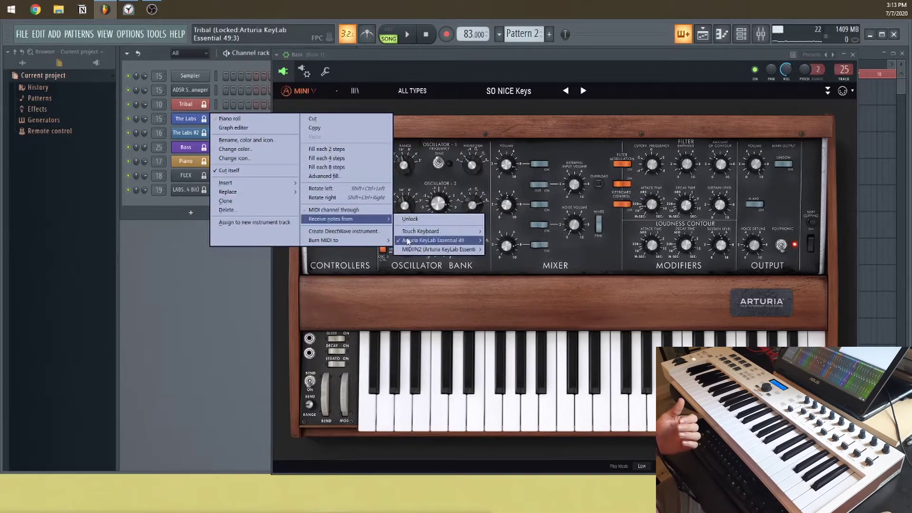
mouse_move(472, 243)
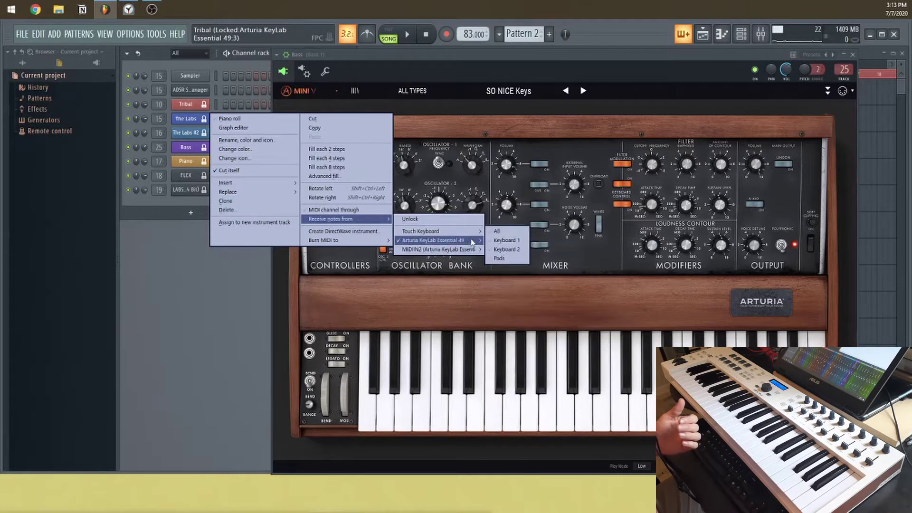
left_click(232, 70)
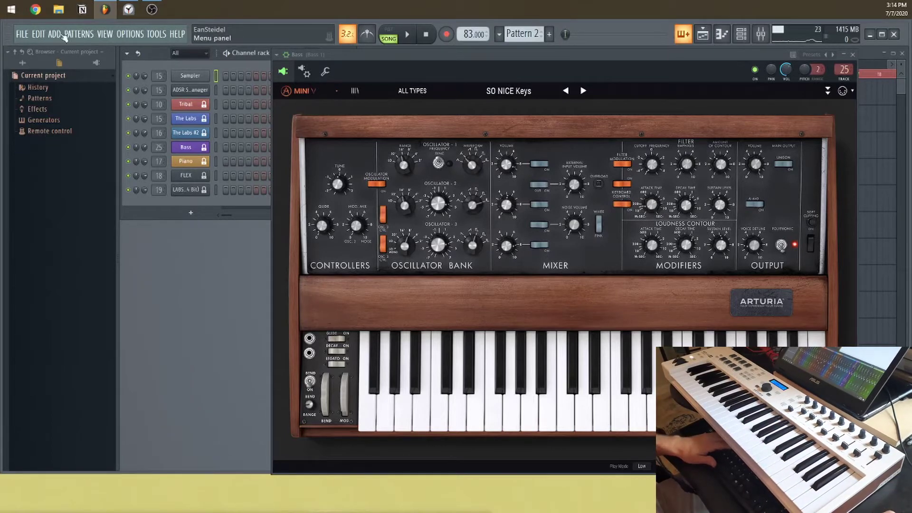
Open the MIDI settings and check the port number assigned to the Arturia KeyLab Essential 49 input.
left_click(127, 33)
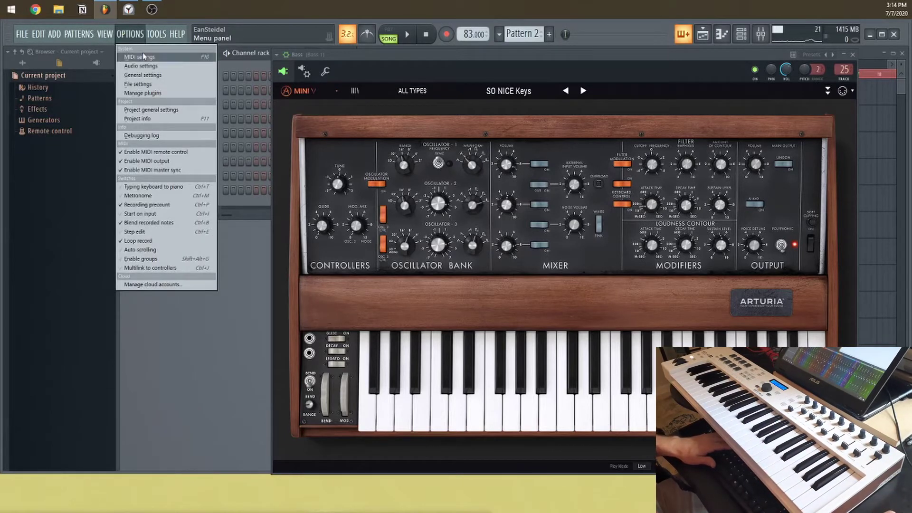
left_click(144, 56)
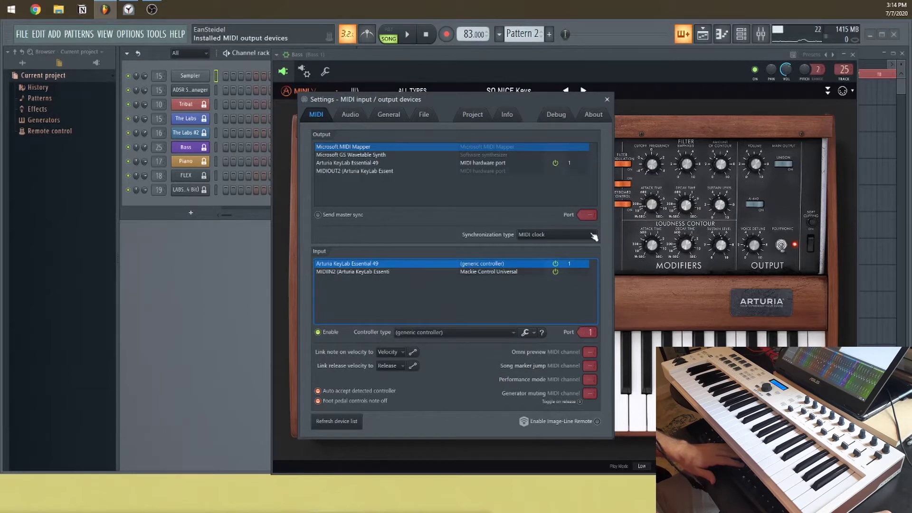
left_click_drag(585, 332, 585, 339)
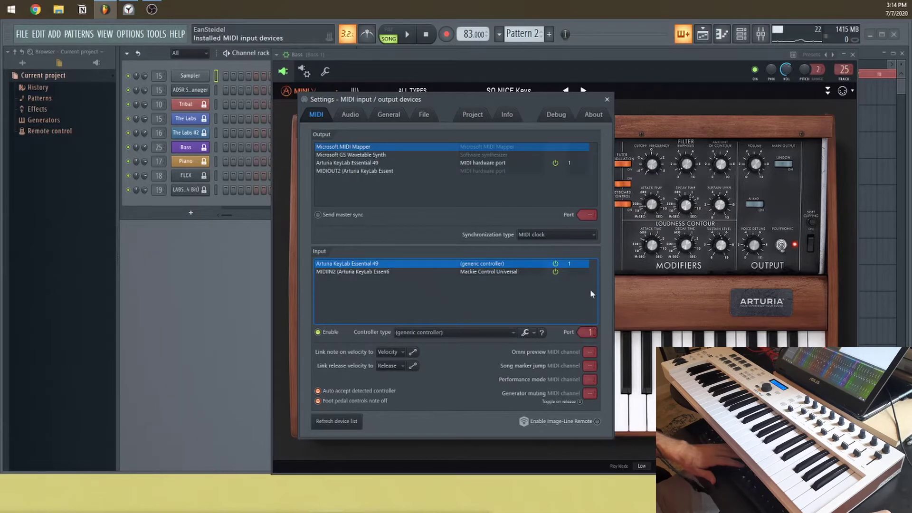
Disable the MIDIIN2 (Arturia KeyLab Essential) and Arturia KeyLab Essential 49 input devices.
left_click(394, 272)
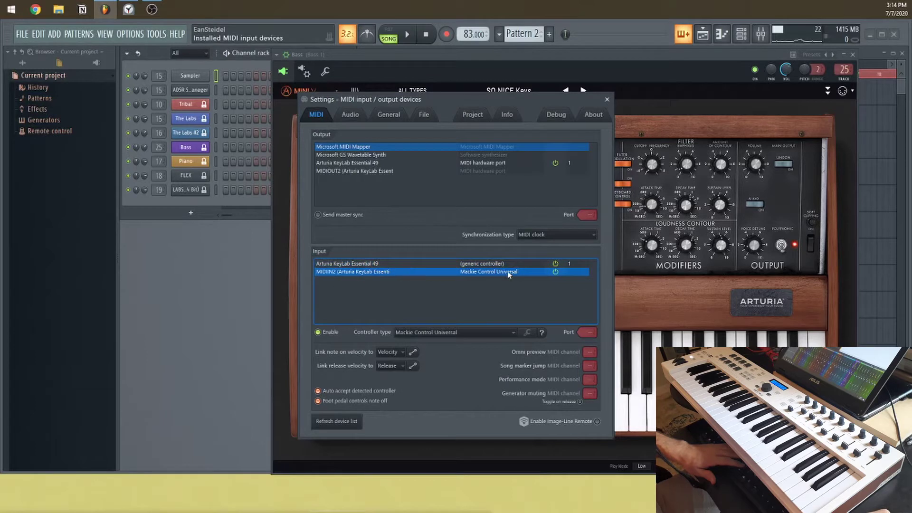
left_click(331, 332)
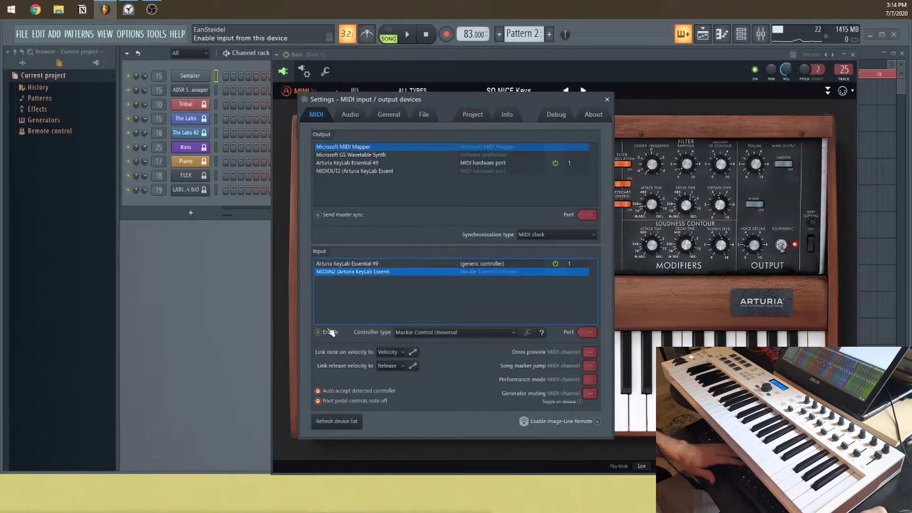
left_click(349, 264)
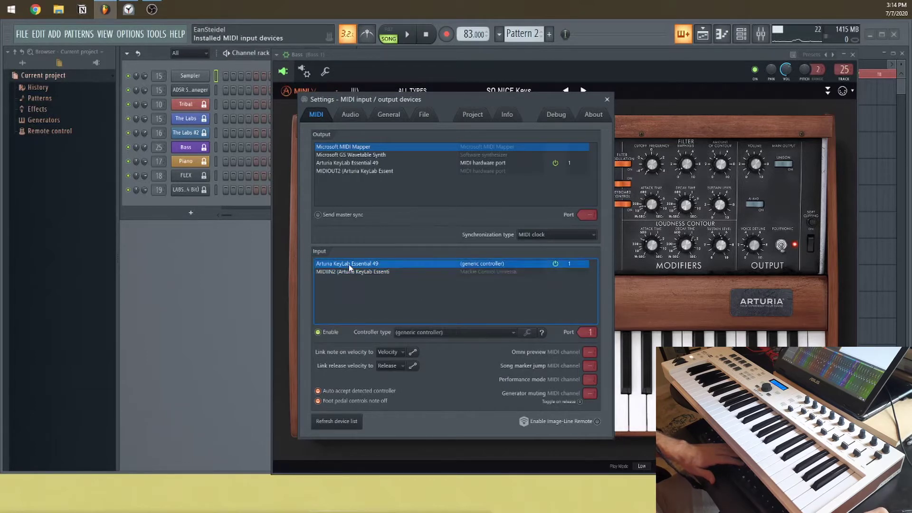
left_click(331, 333)
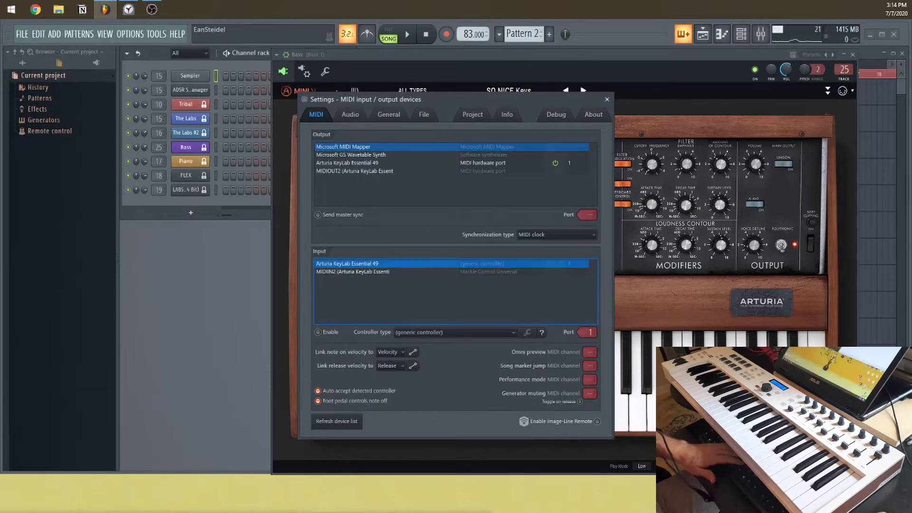
Switch to the Resources folder in File Explorer and launch MIDI Control Center.
key("alt+Tab")
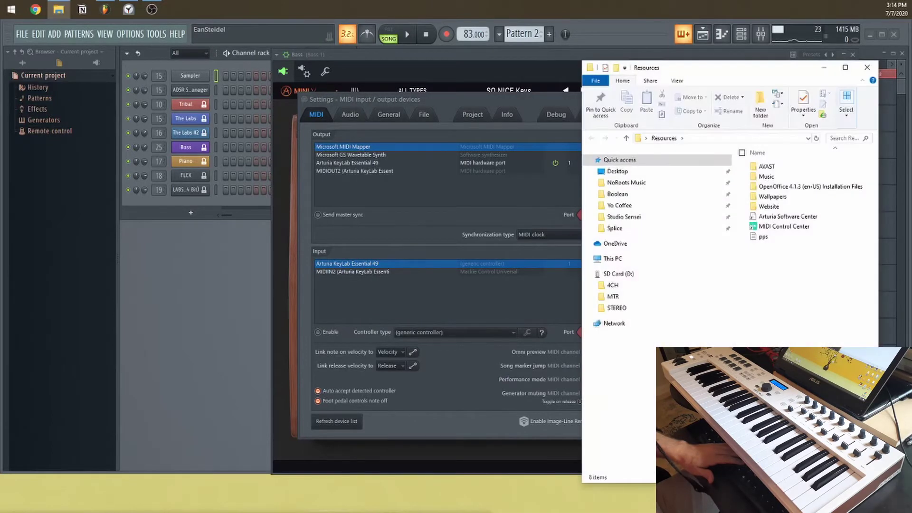
left_click(805, 227)
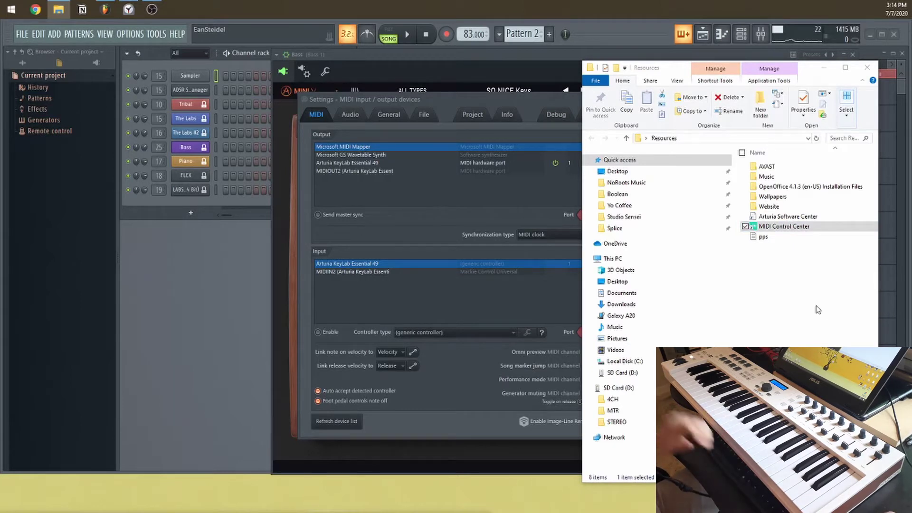
key("Return")
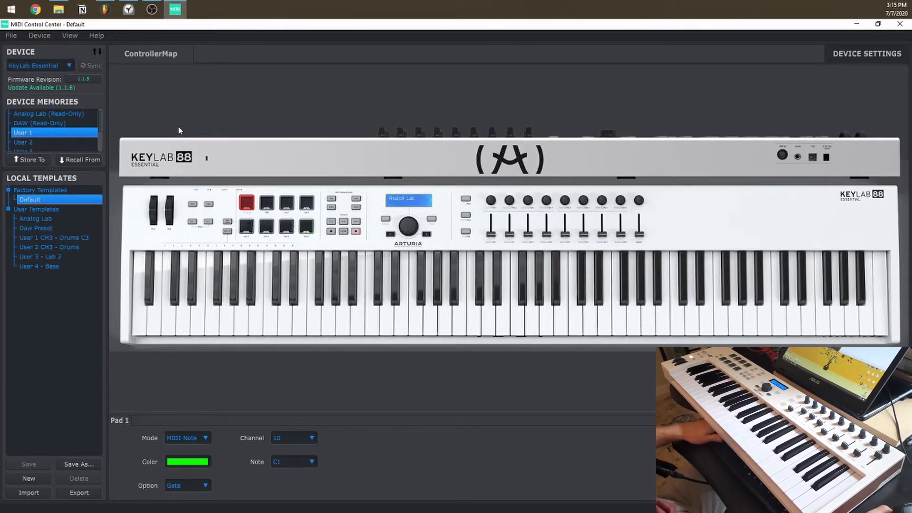
Look through the device memories and view the User 1 CH3 - Drums C3 local template.
left_click(51, 112)
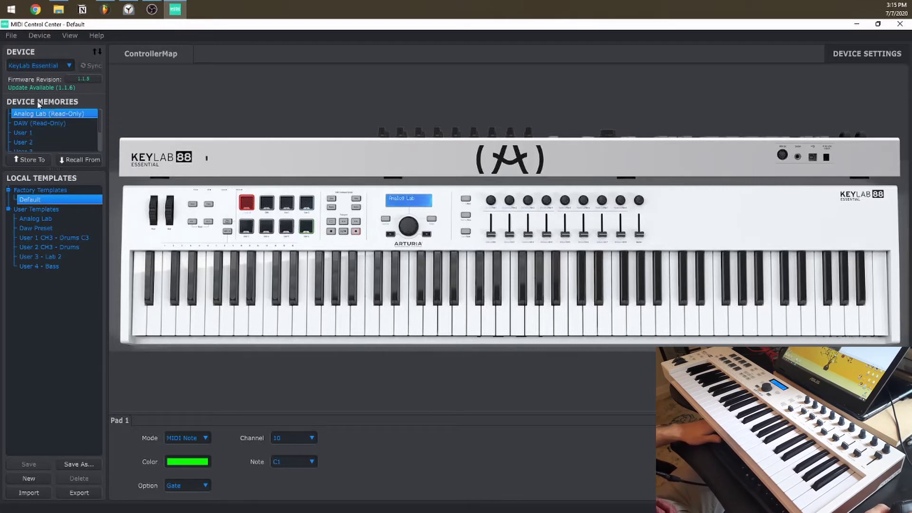
left_click(56, 133)
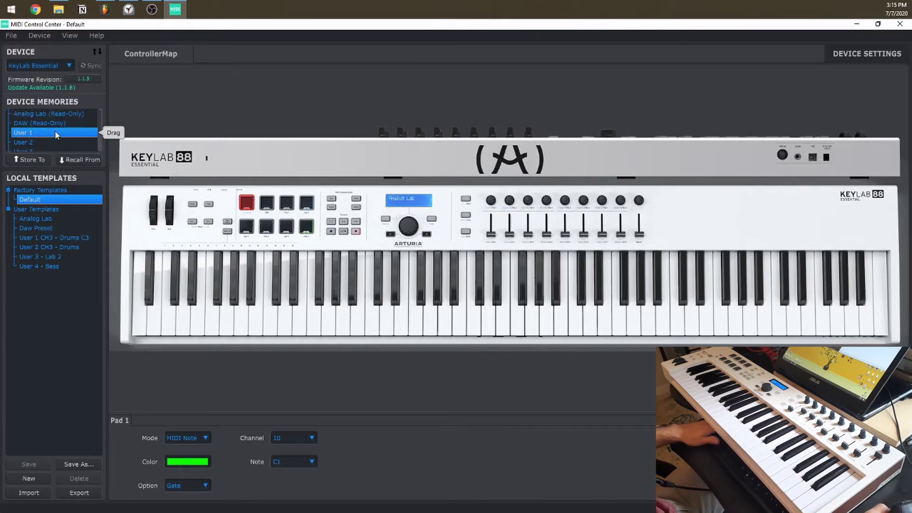
left_click(56, 125)
left_click(56, 115)
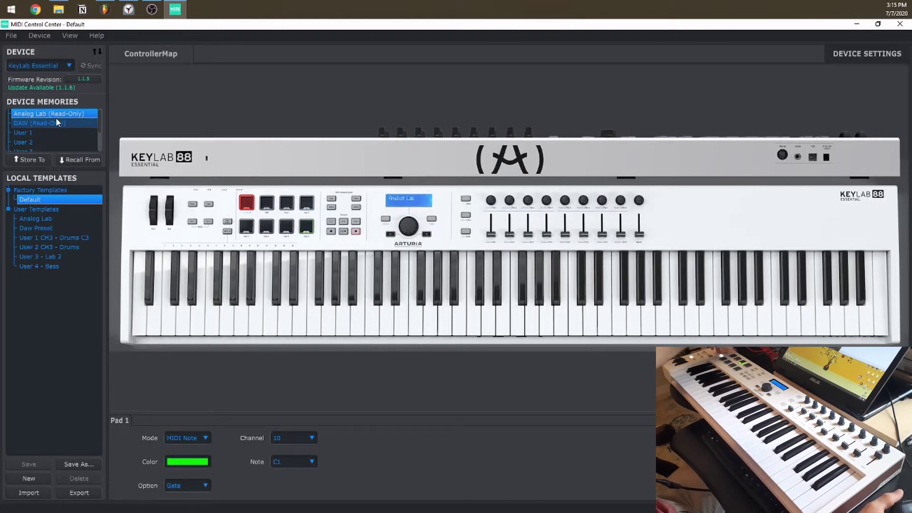
scroll(40, 143, "down", 2)
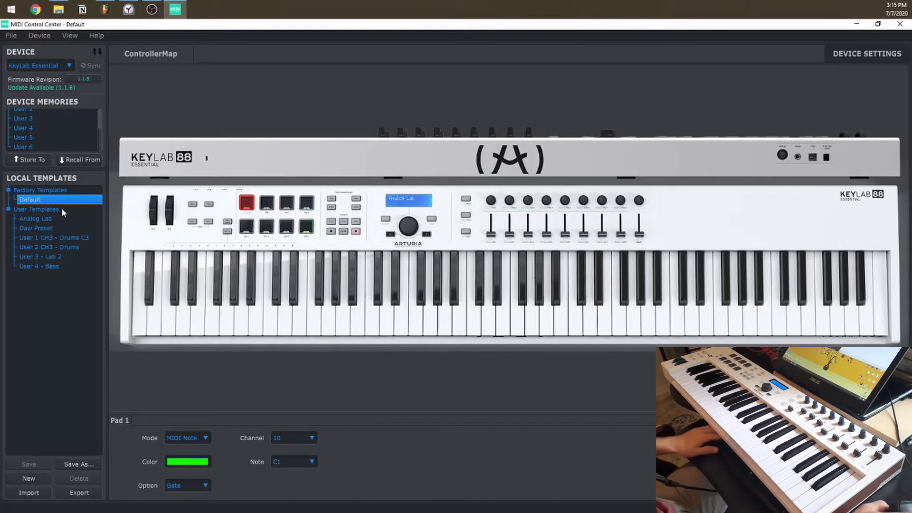
left_click(57, 238)
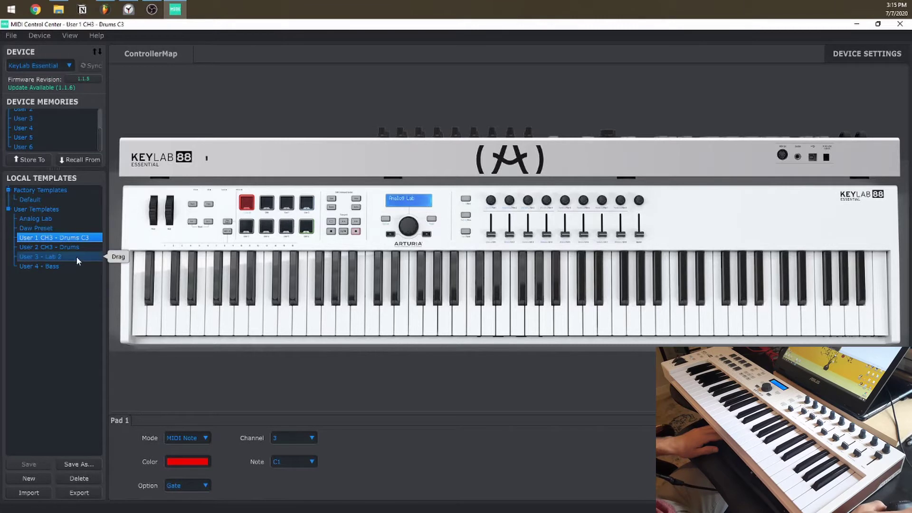
Create a new local template named User 6 and select the User 6 device memory.
left_click(36, 474)
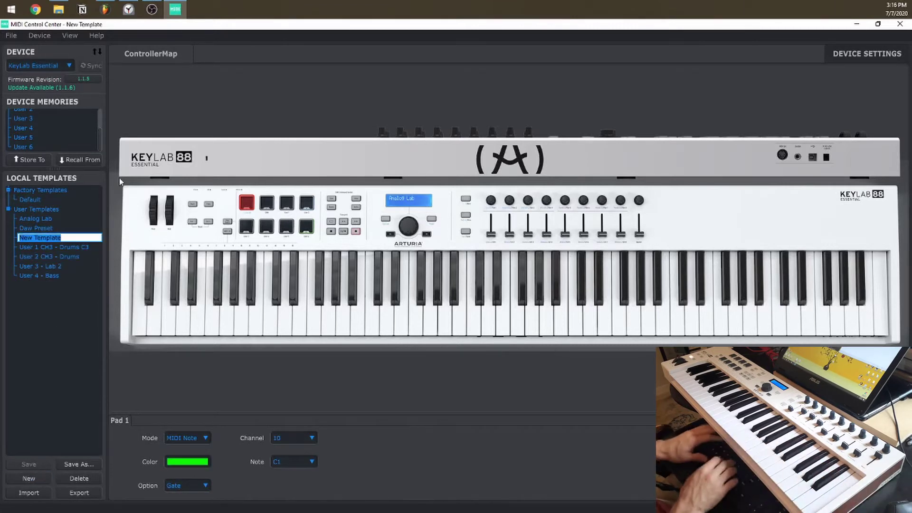
type("User")
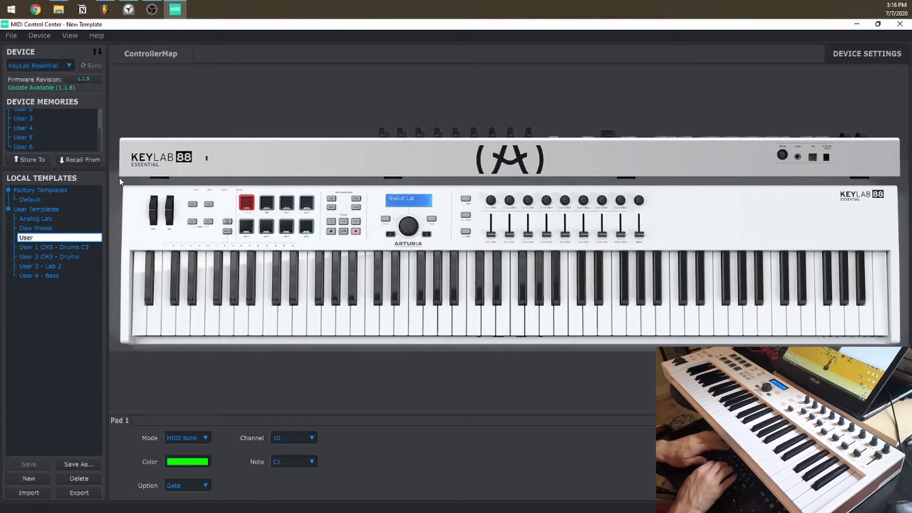
type(" 6")
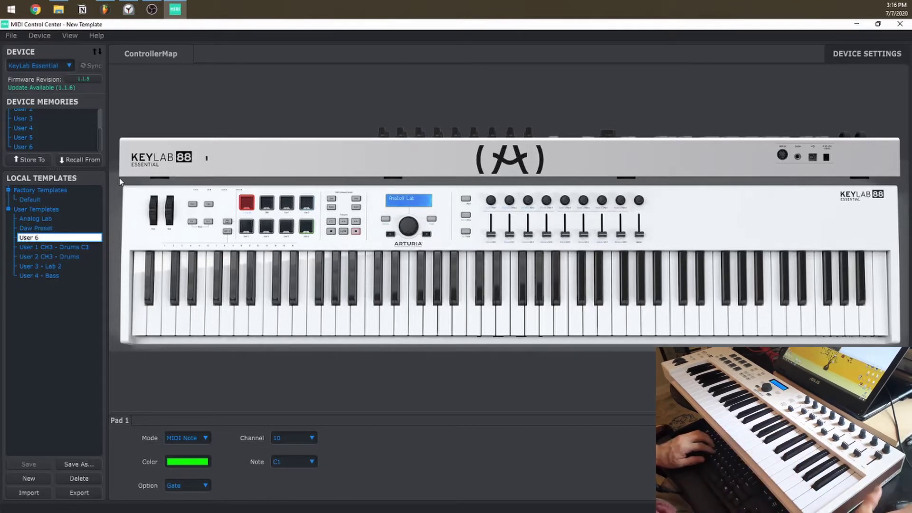
key("Return")
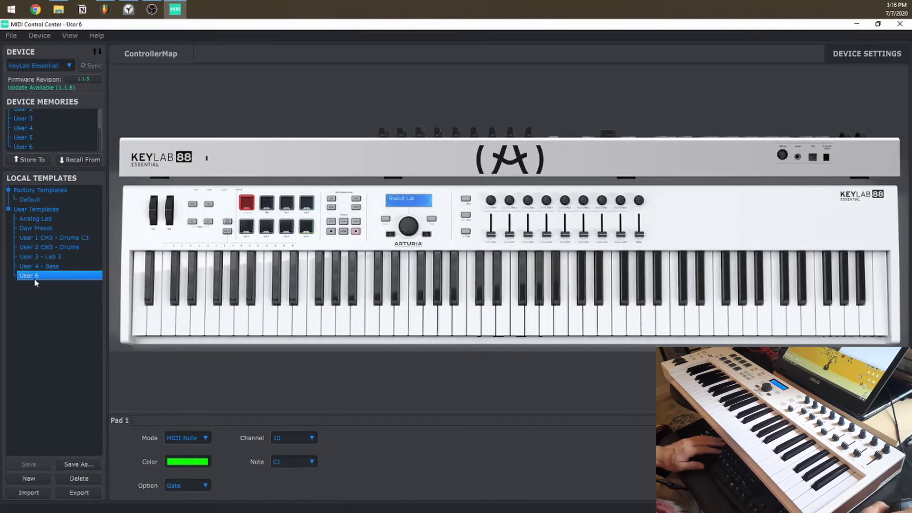
left_click_drag(27, 152, 32, 278)
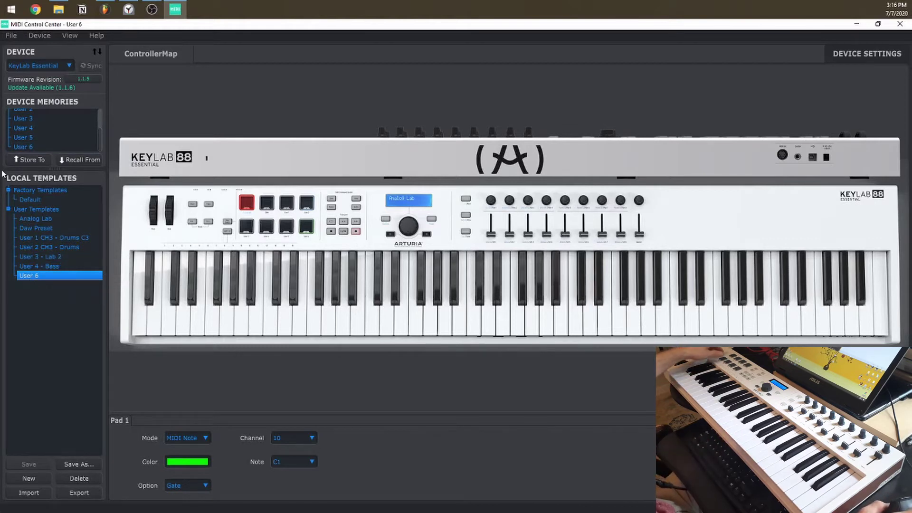
left_click(51, 147)
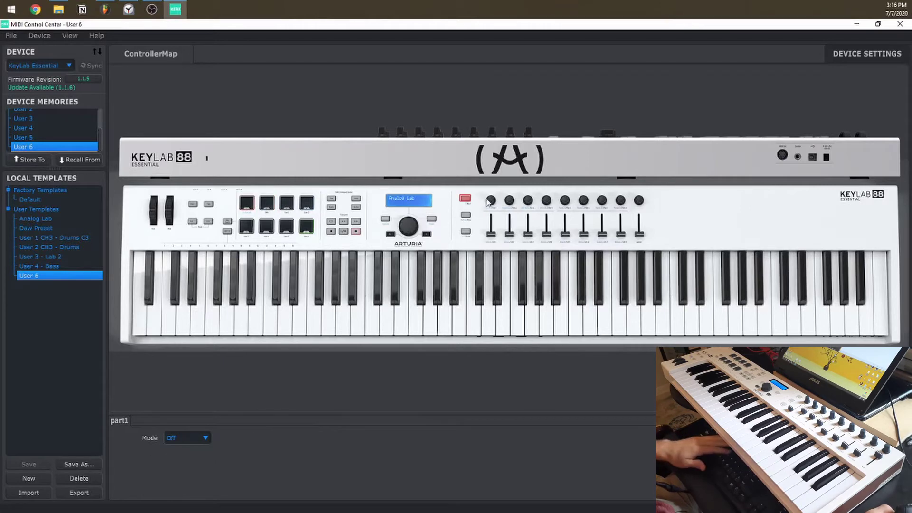
Inspect the settings of Knob 4, Fader 4, the Live button and the keyboard in the User 6 template.
left_click(509, 200)
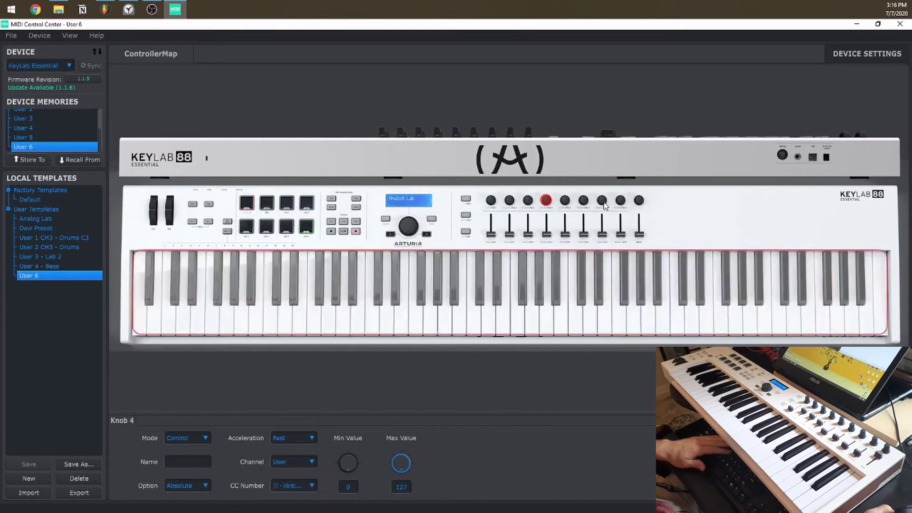
left_click(547, 225)
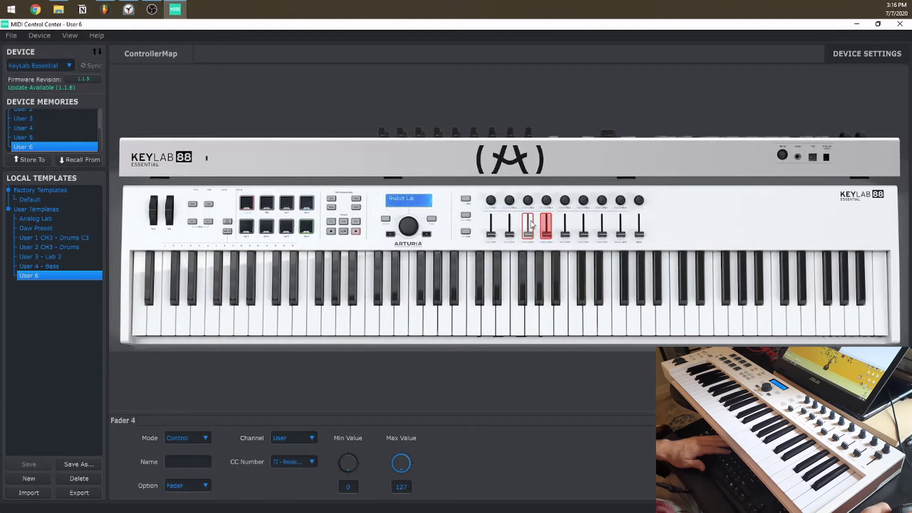
left_click(466, 232)
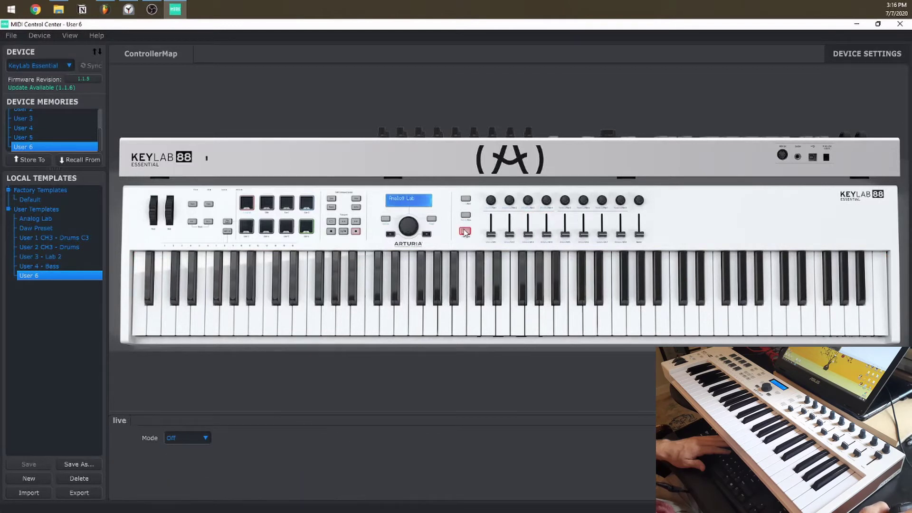
left_click(400, 321)
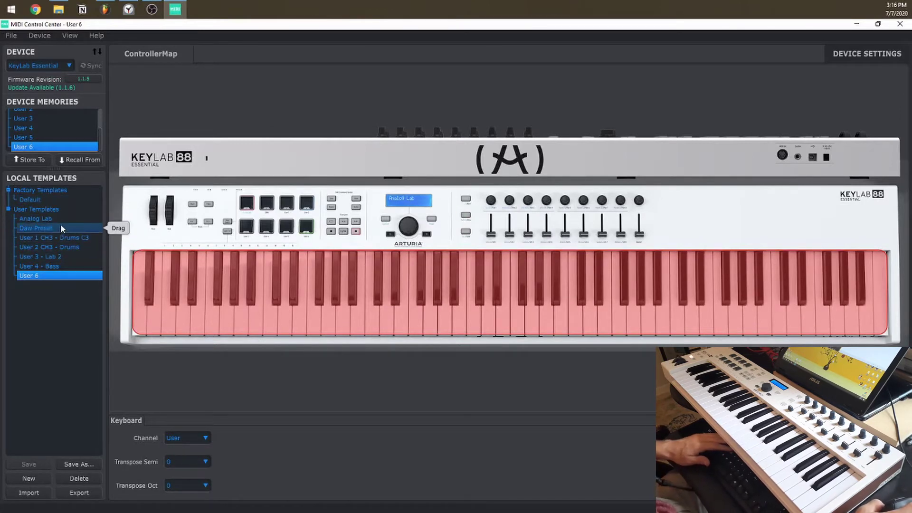
Open the User 1 CH3 - Drums C3 template and examine its keyboard channel and the settings of Pads 1 and 2.
left_click(69, 238)
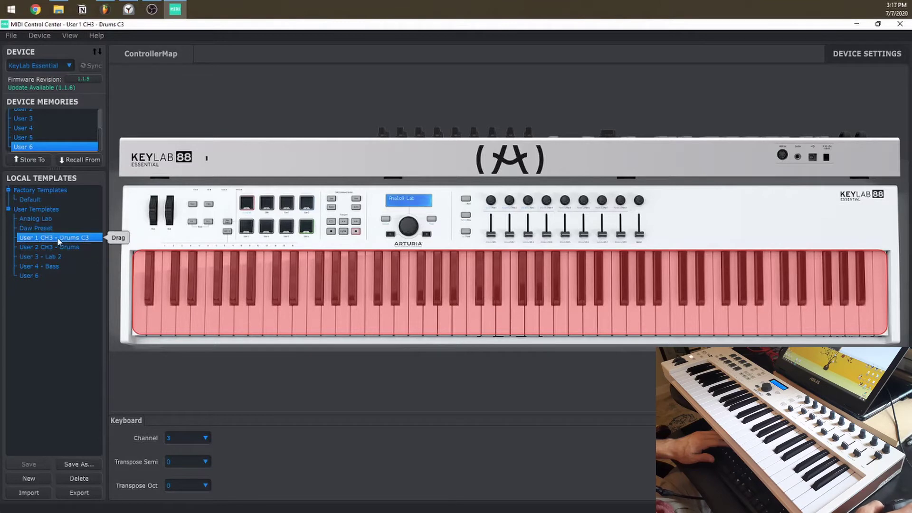
left_click(247, 204)
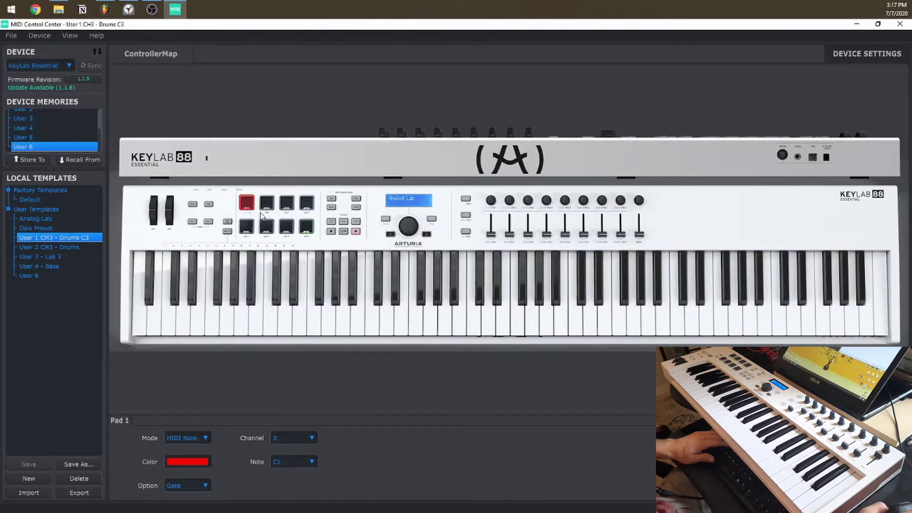
left_click(266, 209)
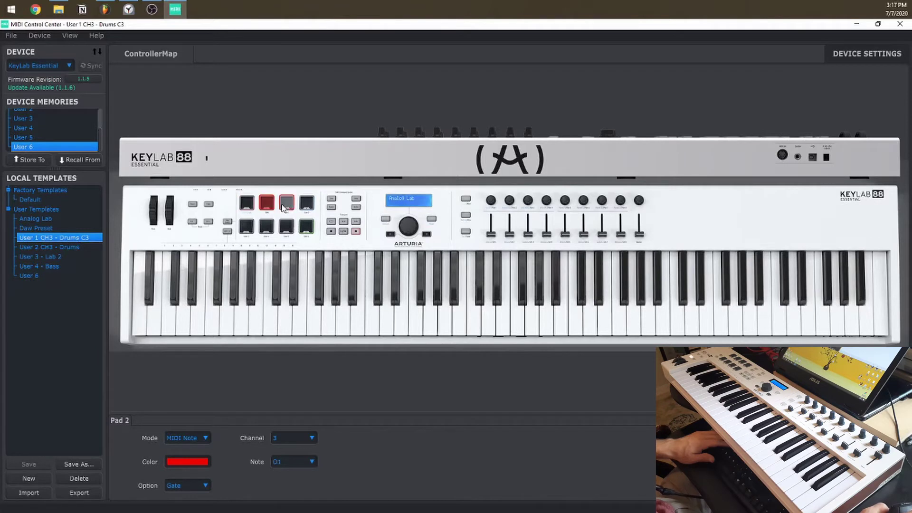
Check the channel and note settings of Pads 3 to 8 in the User 1 CH3 - Drums C3 template, including Pad 7's channel options.
left_click(286, 204)
left_click(307, 204)
left_click(247, 226)
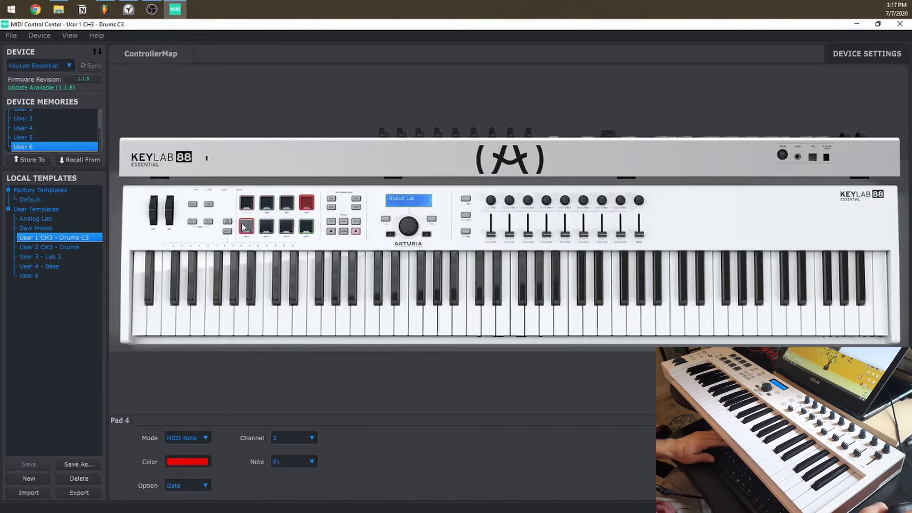
left_click(264, 227)
left_click(287, 226)
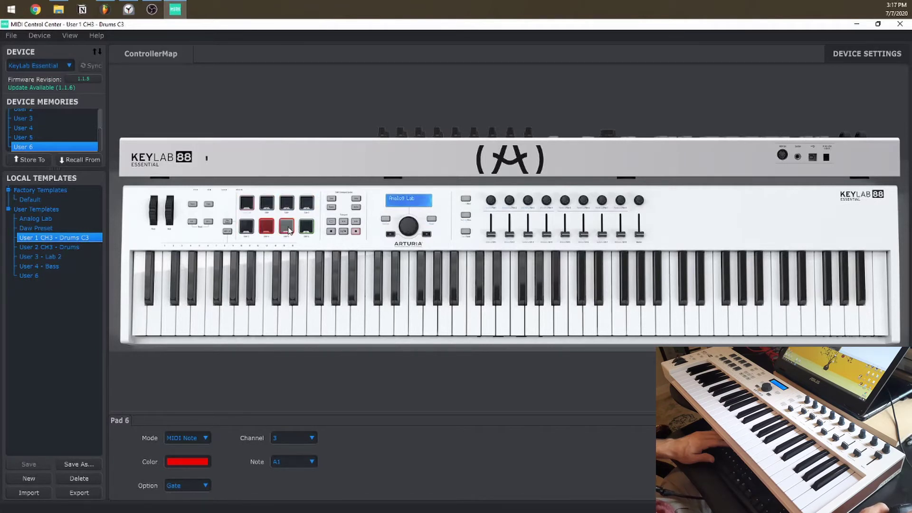
left_click(312, 441)
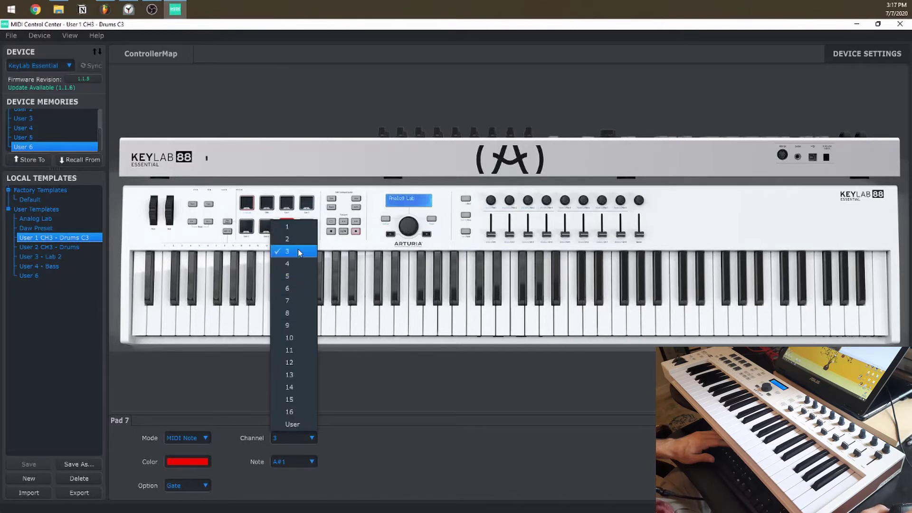
left_click(349, 361)
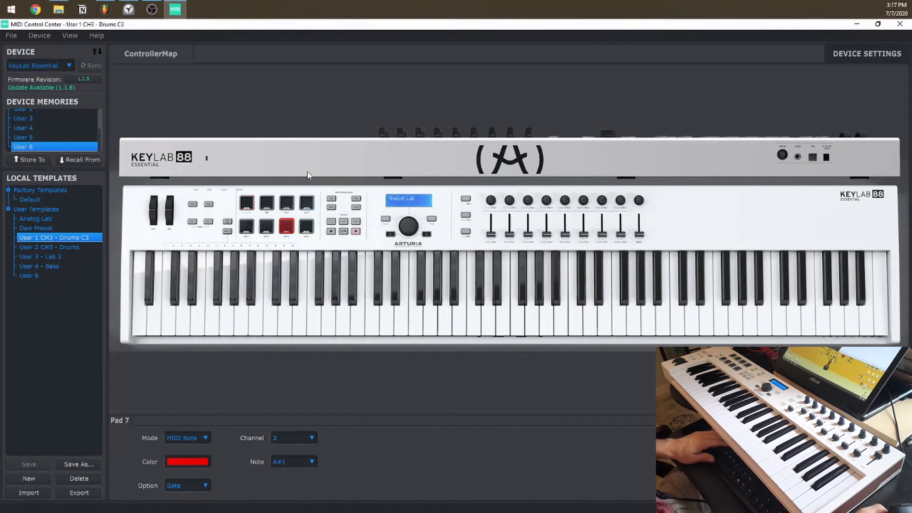
left_click(307, 203)
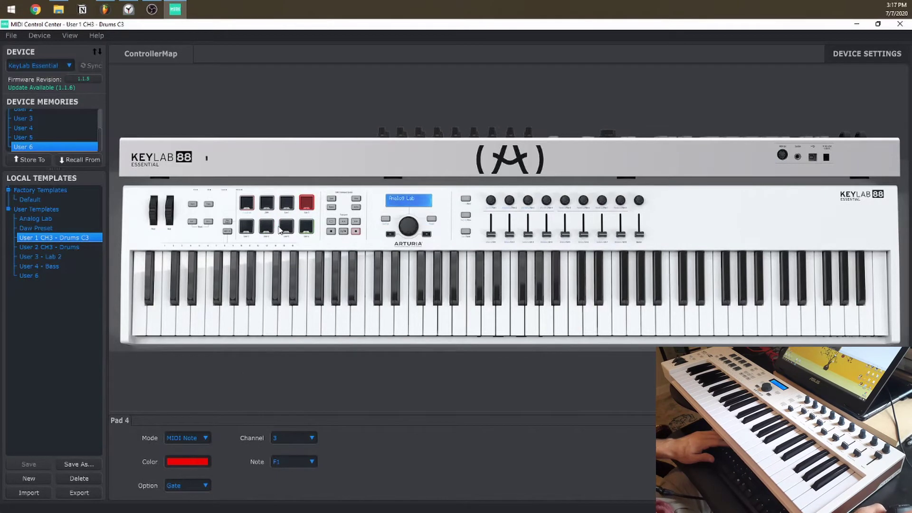
left_click(285, 229)
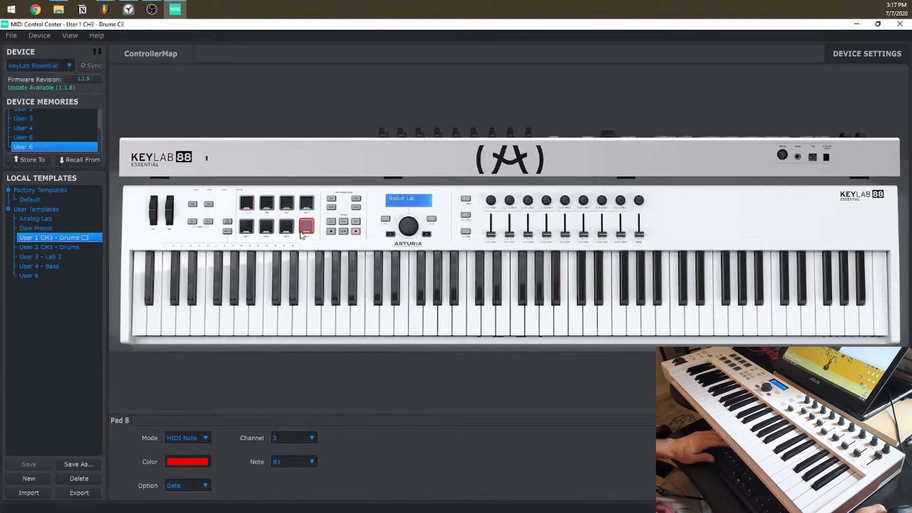
Inspect the keyboard channel, the Live, Part 2 and Part 1 buttons, and the first two knobs and faders of the Drums C3 template.
left_click(308, 276)
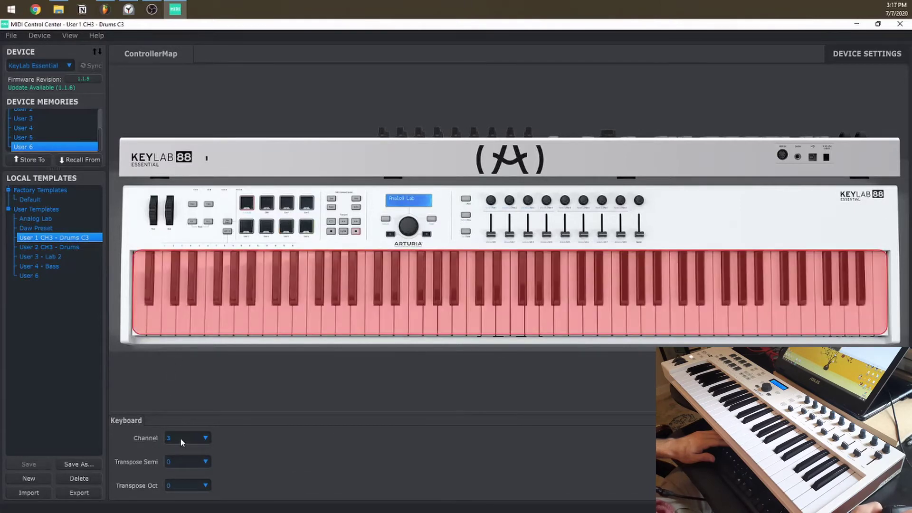
left_click(465, 233)
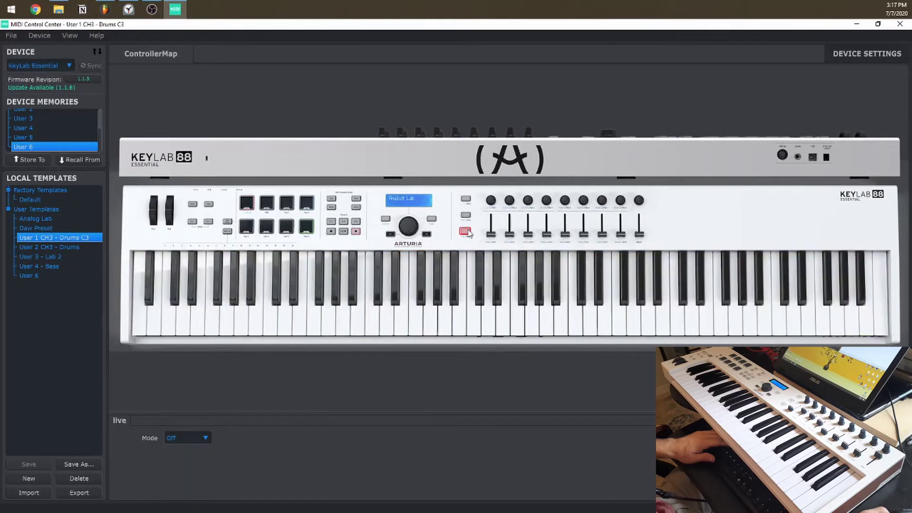
left_click(465, 215)
left_click(466, 199)
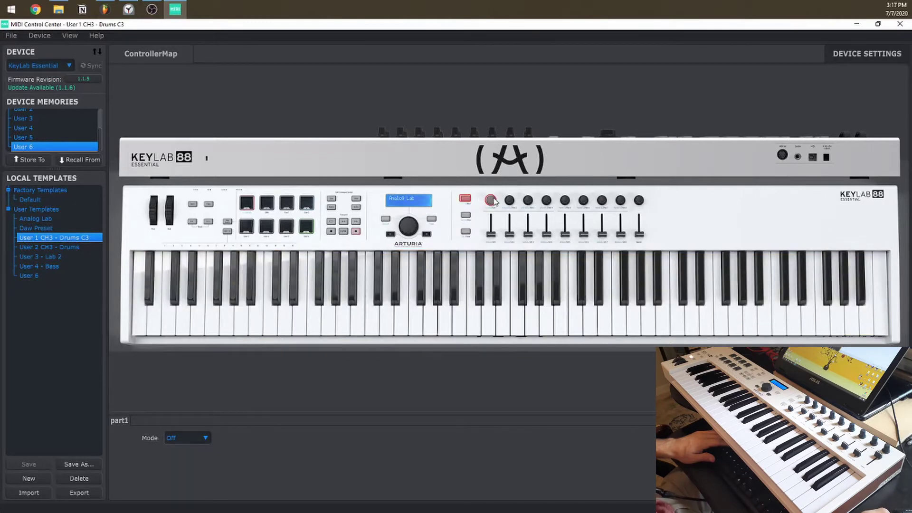
left_click(491, 200)
left_click(491, 224)
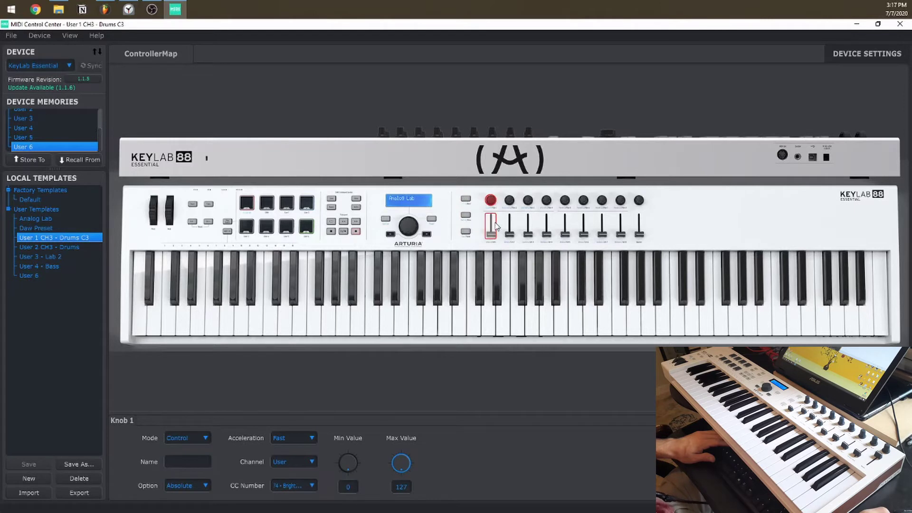
left_click(509, 200)
left_click(512, 220)
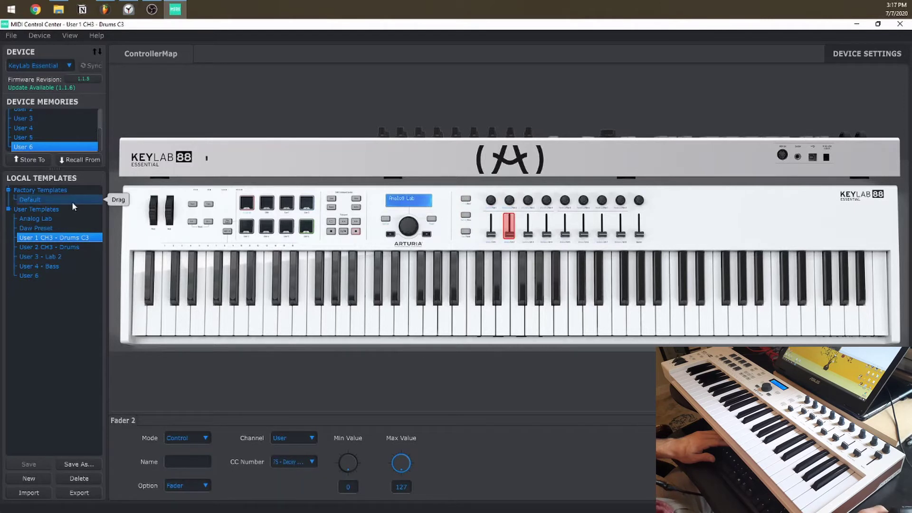
View the User 4 - Bass and User 3 - Lab 2 templates and examine the mode options of Lab 2's Pad 1.
left_click(63, 264)
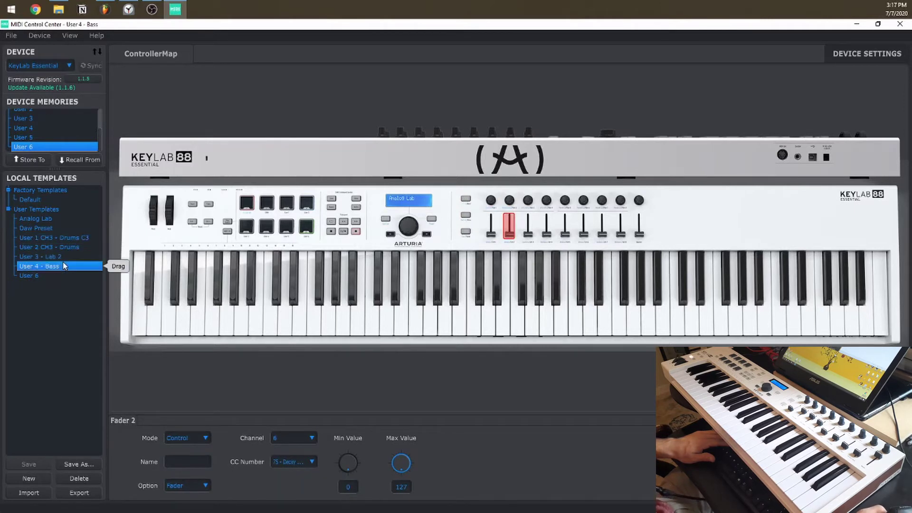
left_click(63, 256)
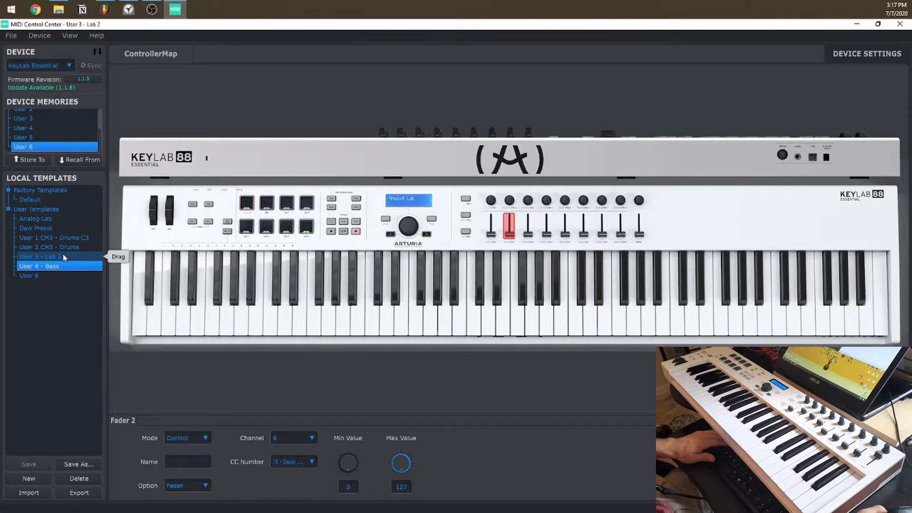
left_click(247, 203)
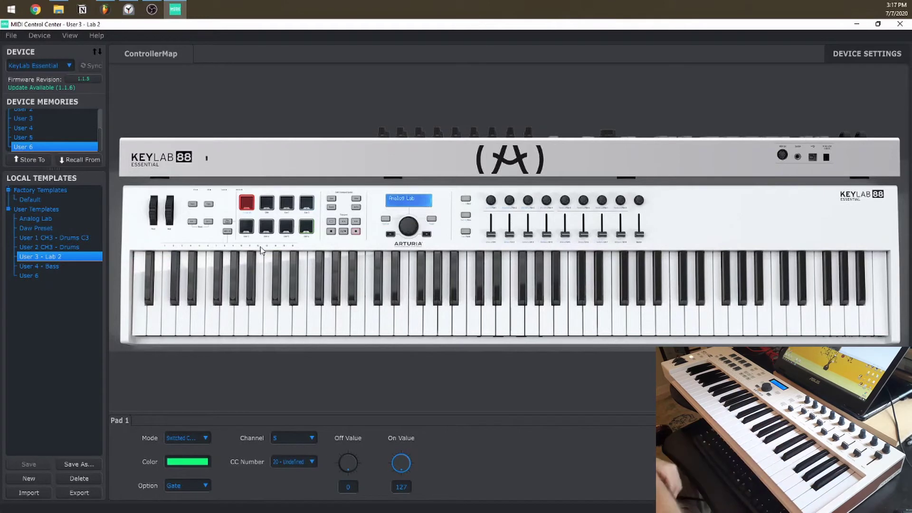
left_click(210, 439)
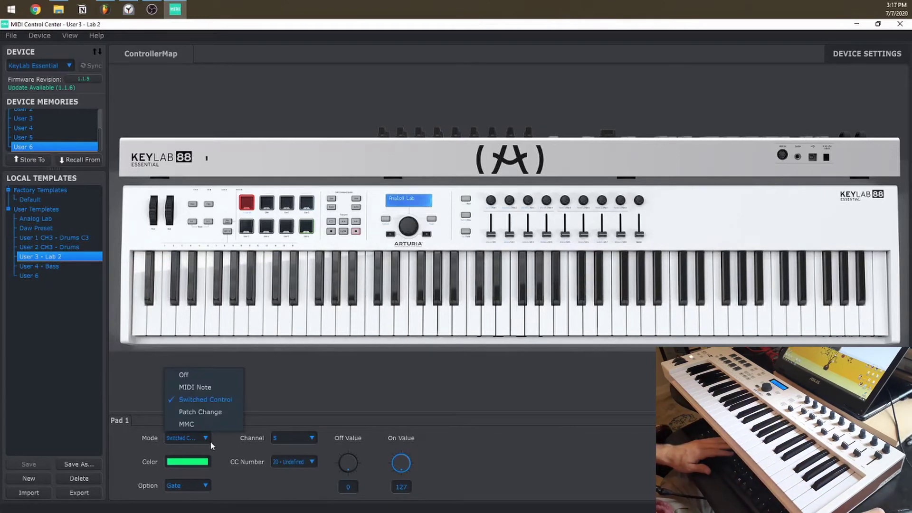
left_click(288, 403)
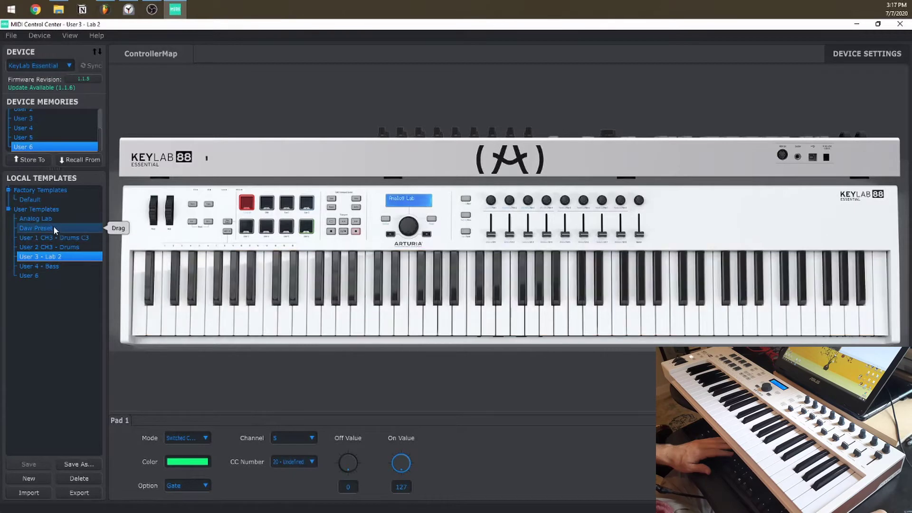
Open the User 6 template and check the MIDI channel assigned to its pads, including Pad 1's channel options.
left_click(63, 275)
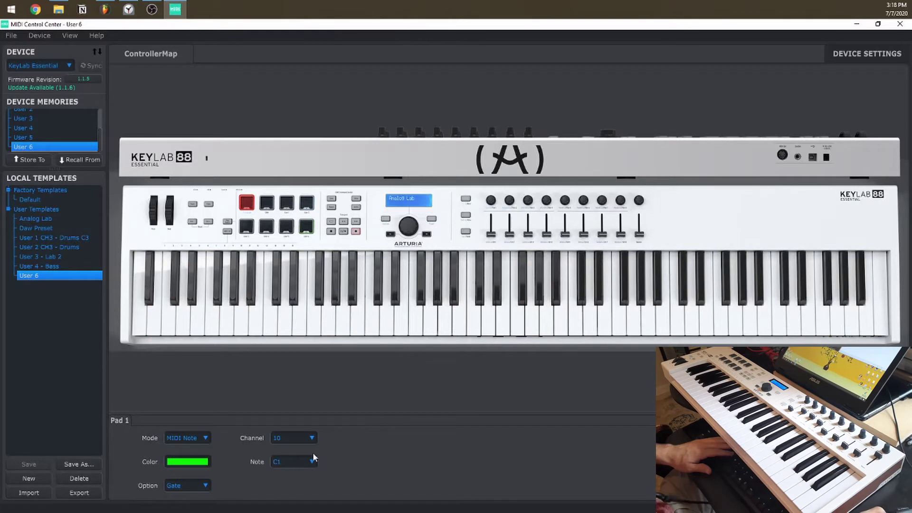
left_click(312, 439)
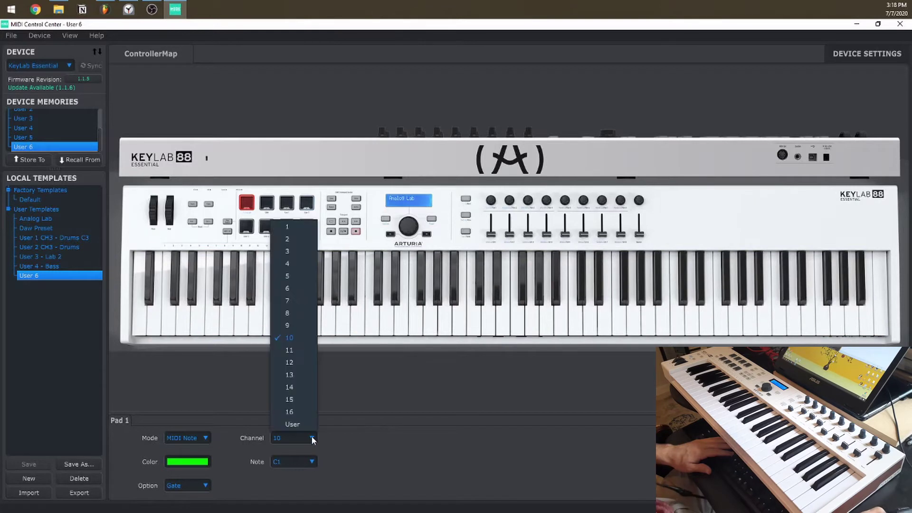
left_click(302, 338)
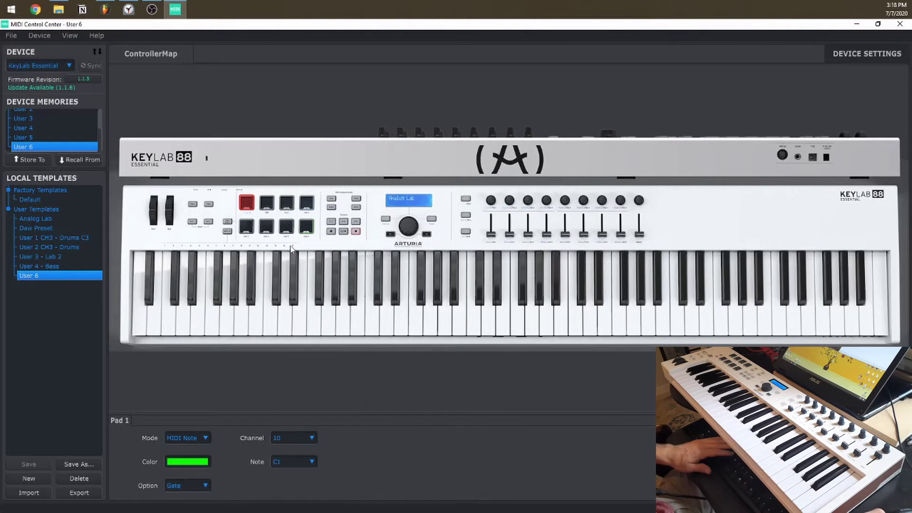
left_click(267, 203)
left_click(286, 202)
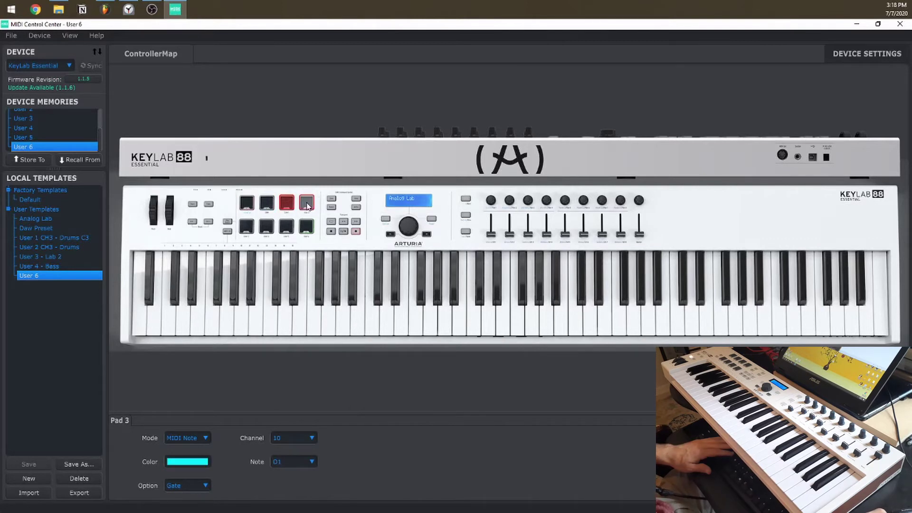
left_click(307, 204)
left_click(306, 227)
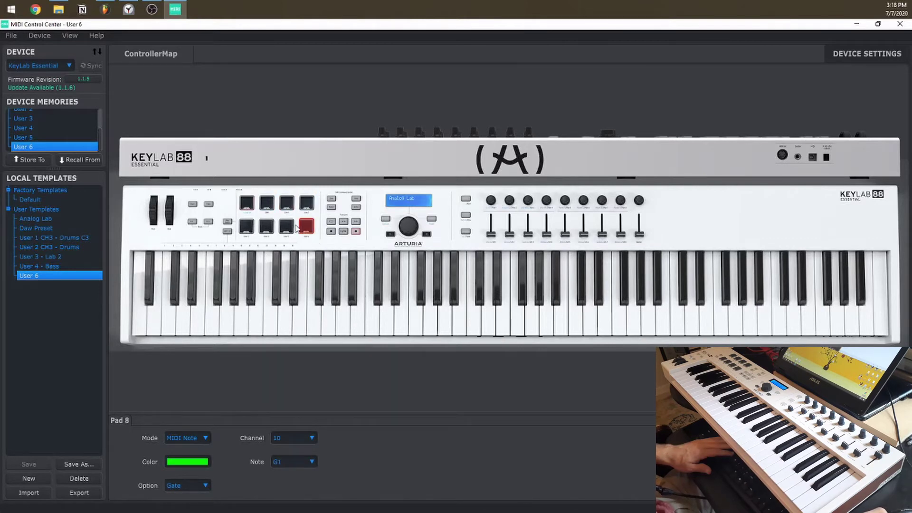
left_click(286, 227)
left_click(247, 227)
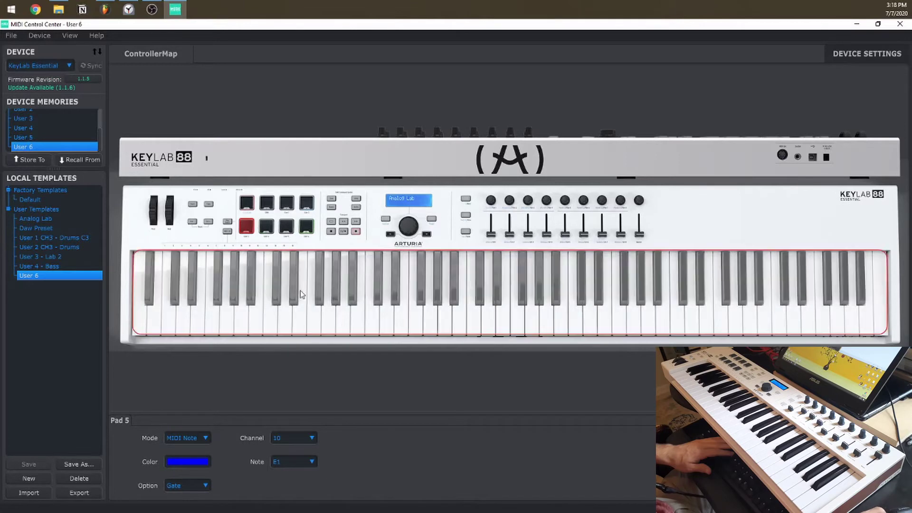
Set the keyboard's MIDI channel to 10 in the User 6 template.
left_click(219, 318)
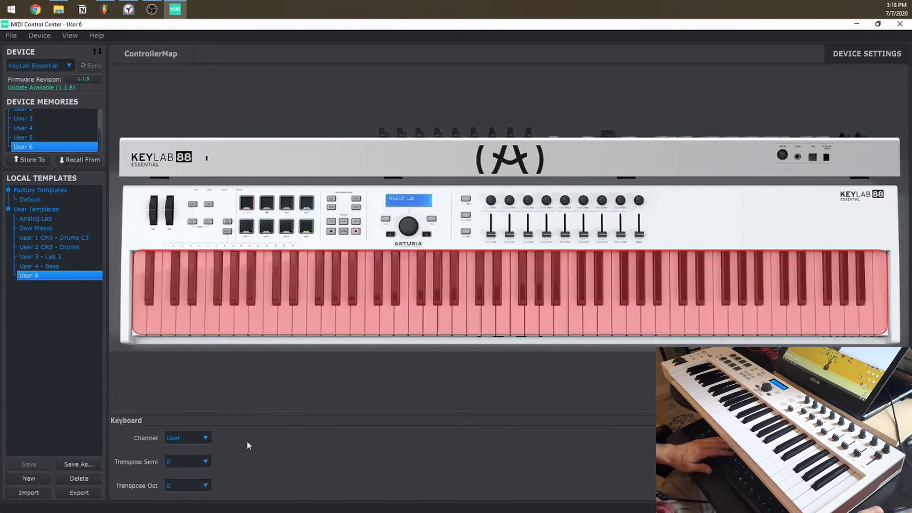
left_click(198, 441)
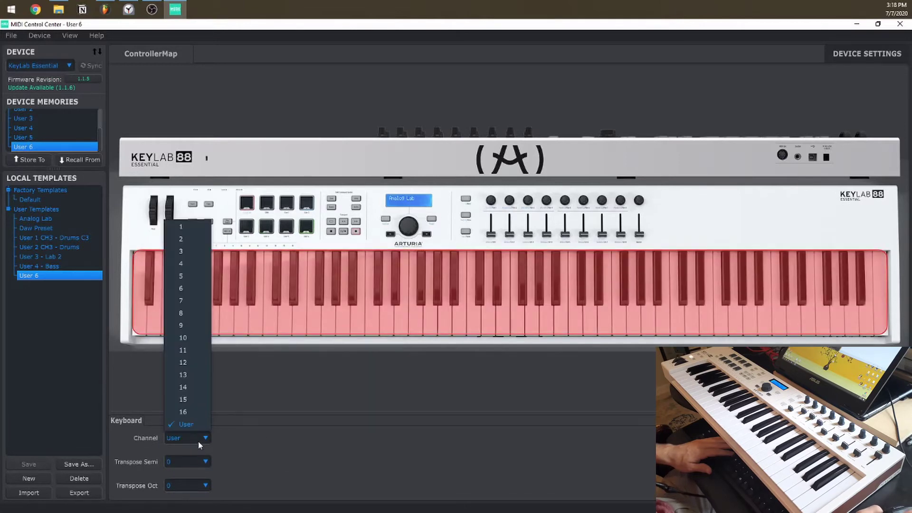
left_click(193, 338)
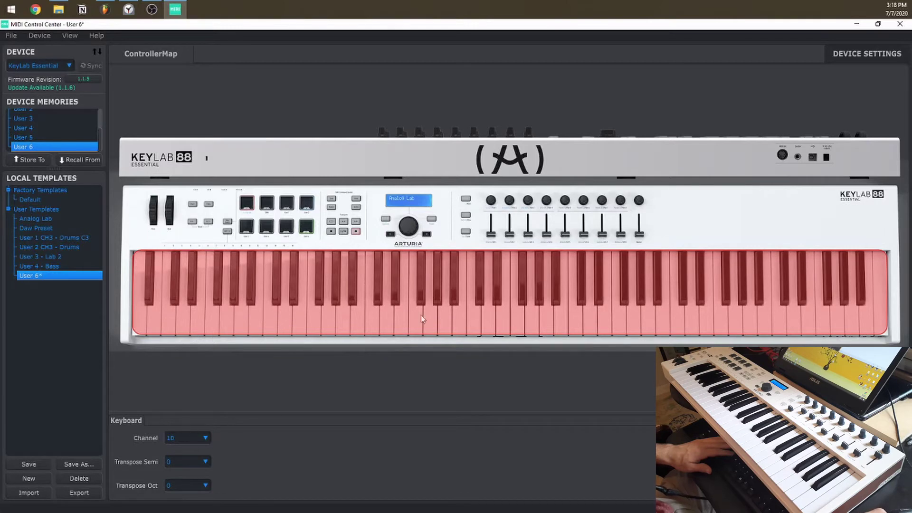
Set the Part 1 button of the User 6 template to Switched Control mode on channel 10.
left_click(465, 199)
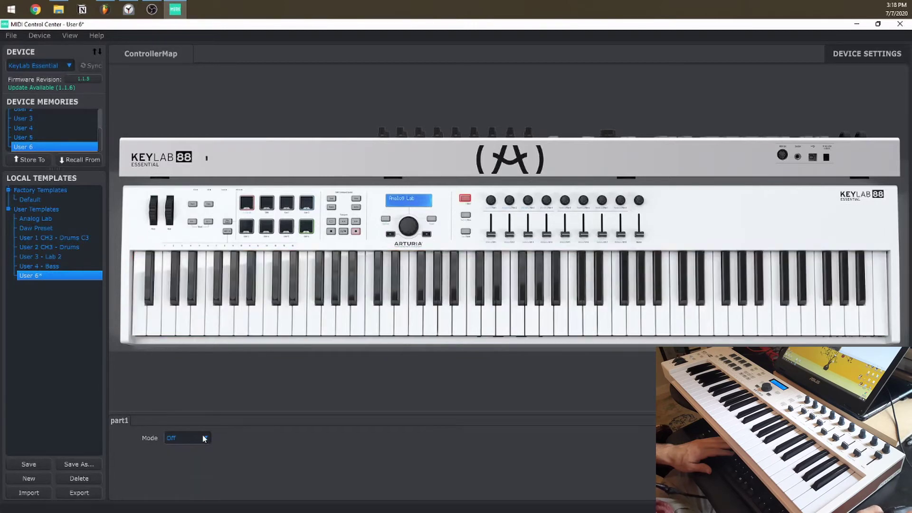
left_click(190, 437)
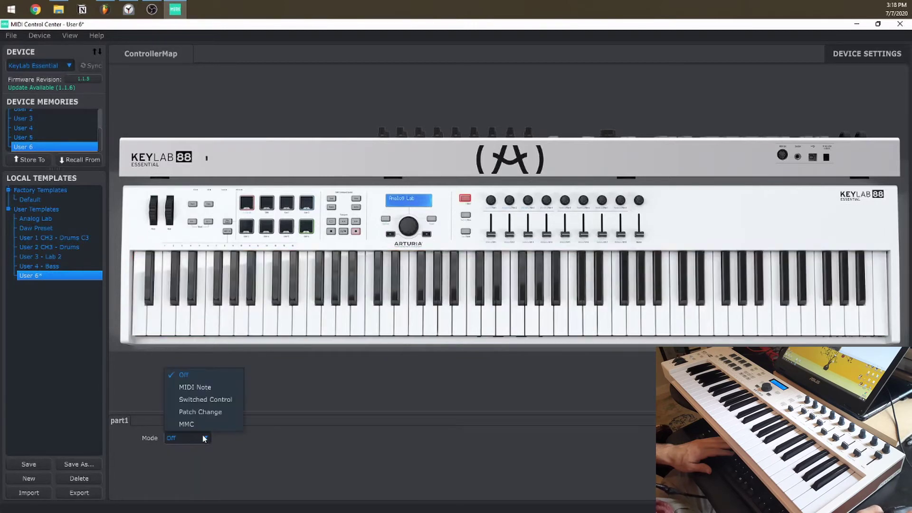
left_click(242, 404)
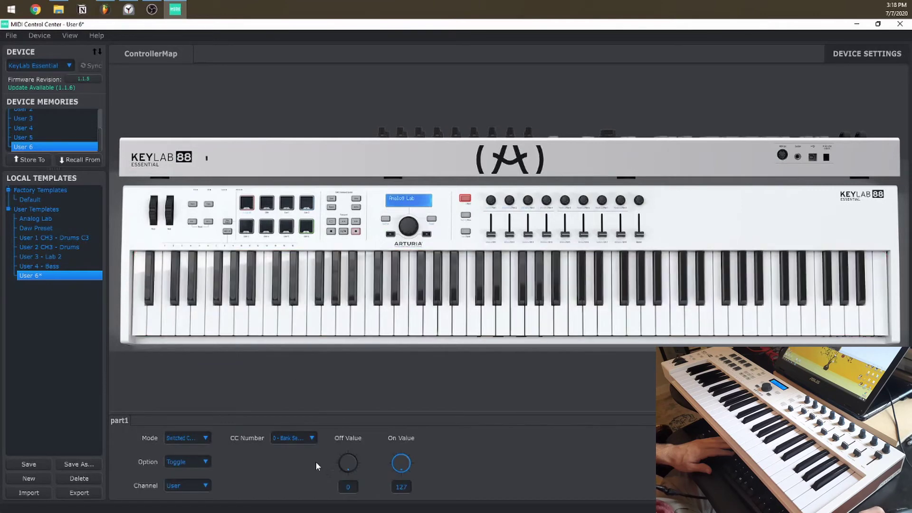
left_click(203, 486)
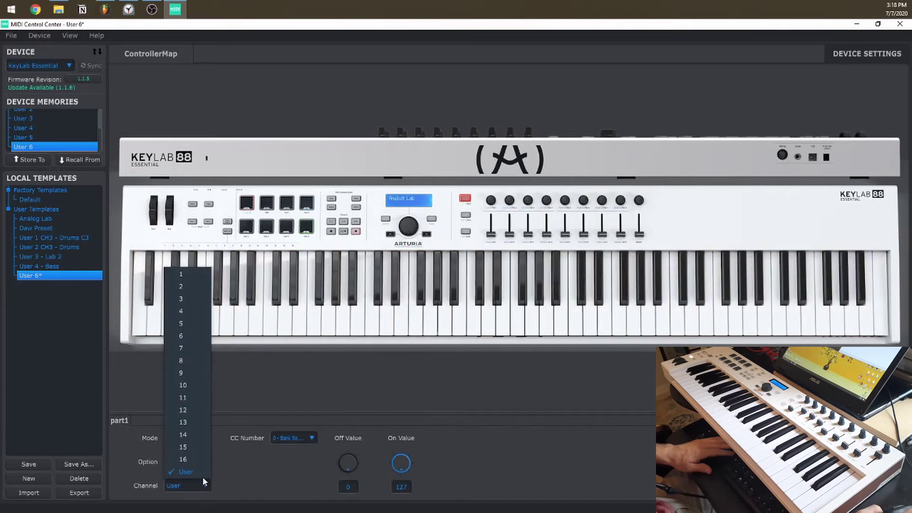
left_click(203, 389)
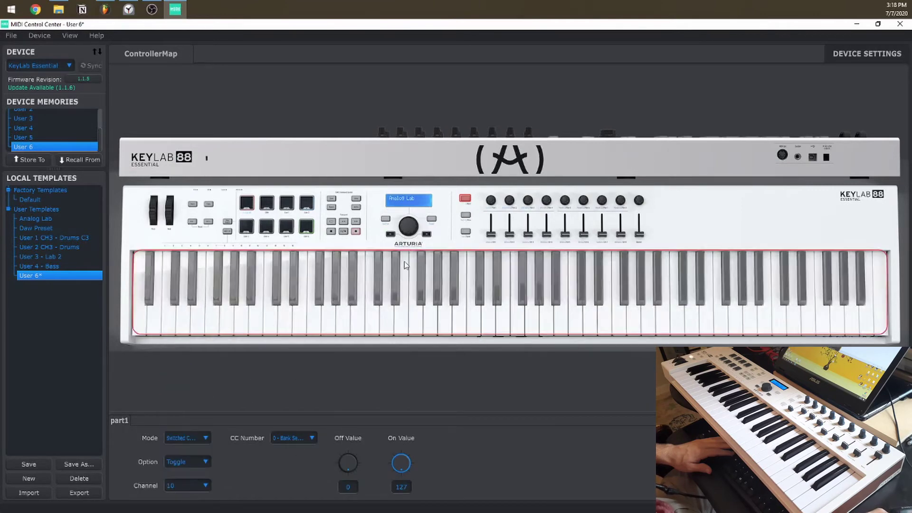
Set the Part 2 button of the User 6 template to Switched Control mode on channel 10.
left_click(466, 214)
left_click(199, 438)
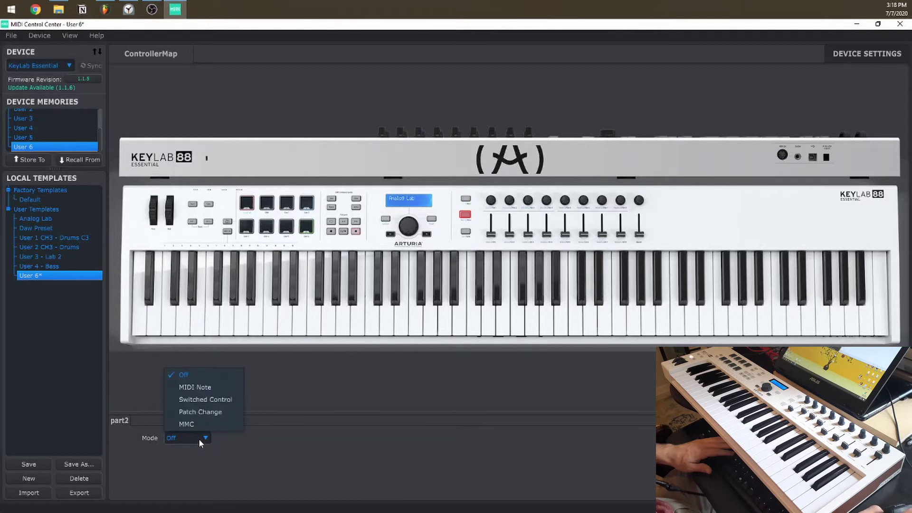
left_click(212, 400)
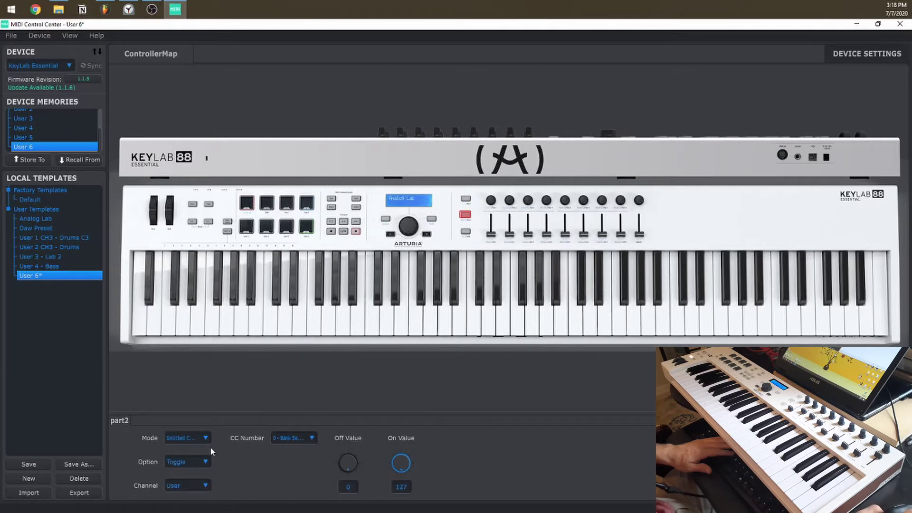
left_click(189, 483)
left_click(196, 385)
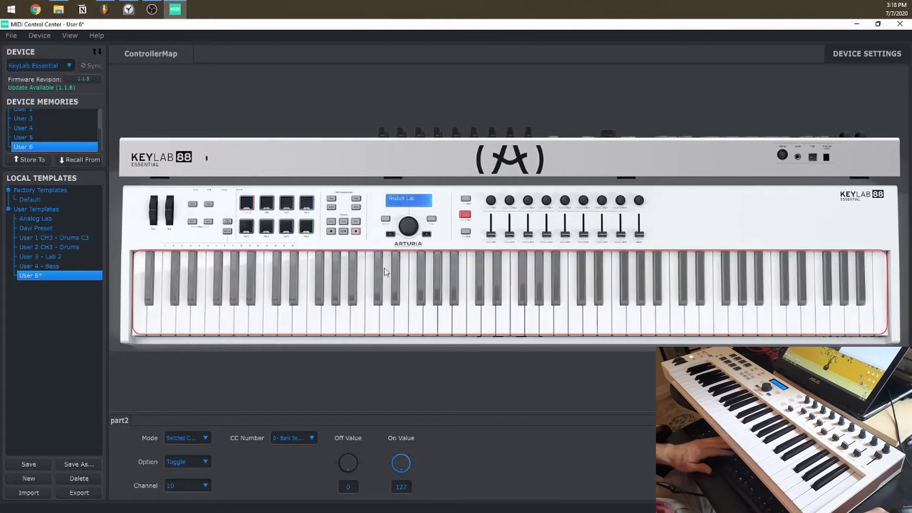
Set the Live button of the User 6 template to Switched Control mode on channel 10.
left_click(177, 438)
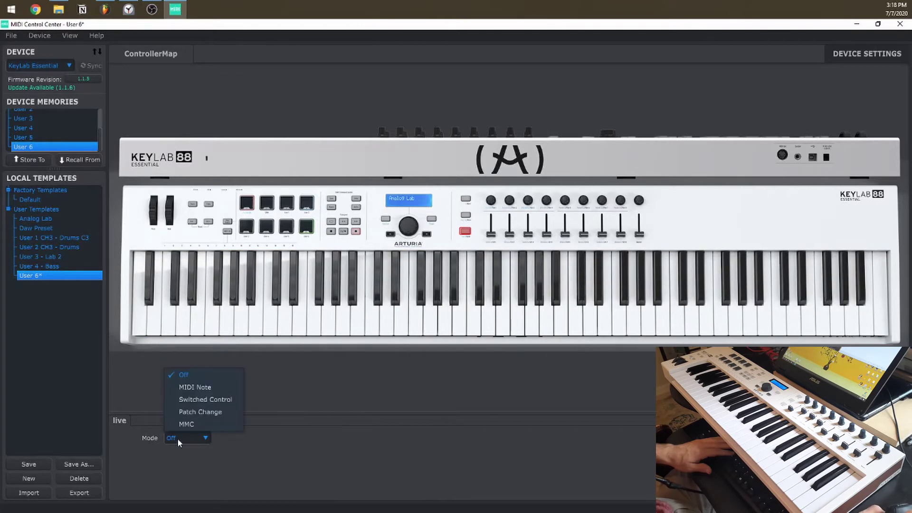
left_click(196, 399)
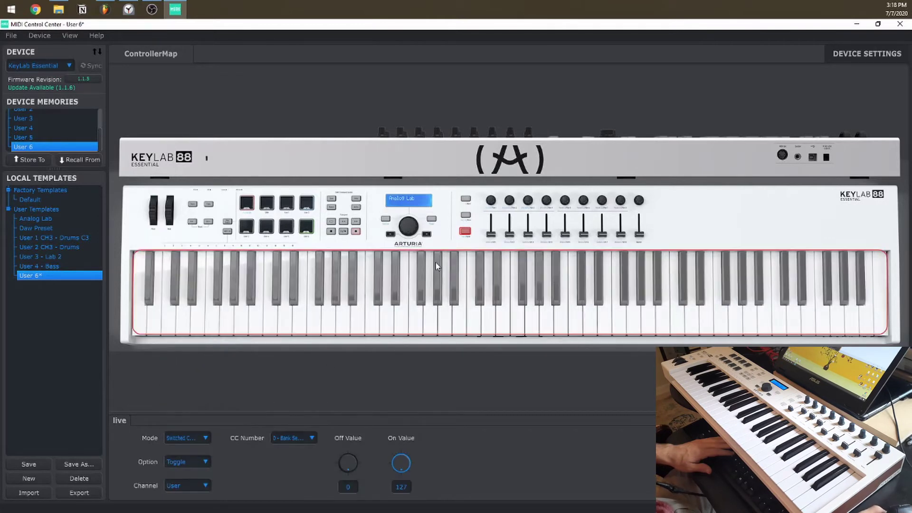
left_click(184, 487)
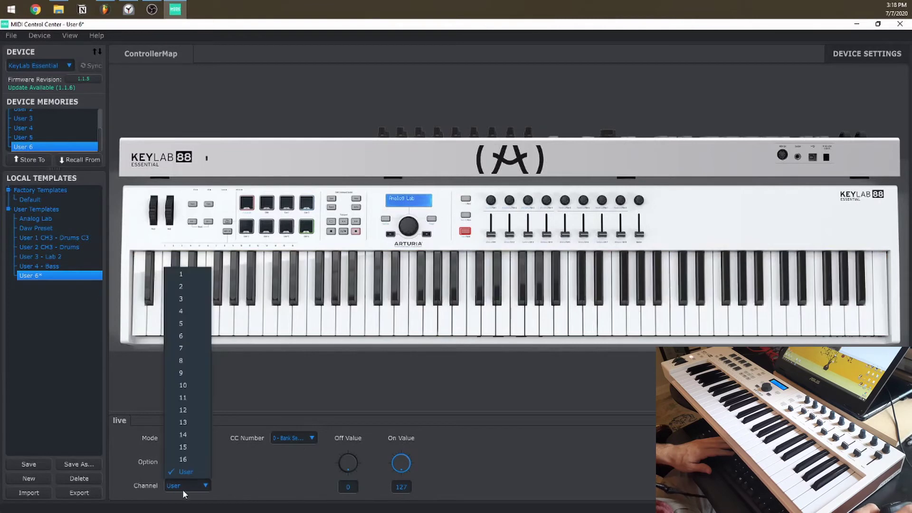
left_click(197, 384)
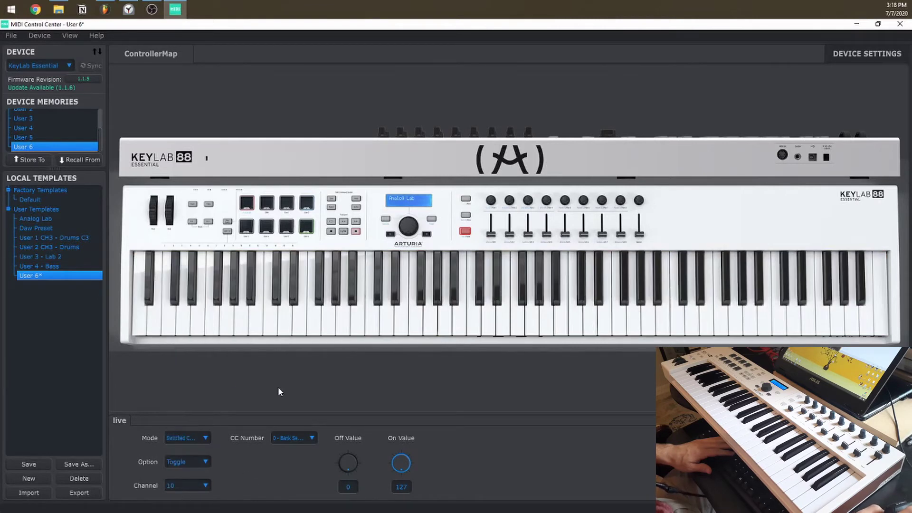
Review the Part 1 and Part 2 button settings and set the Live button's option to Gate.
left_click(468, 215)
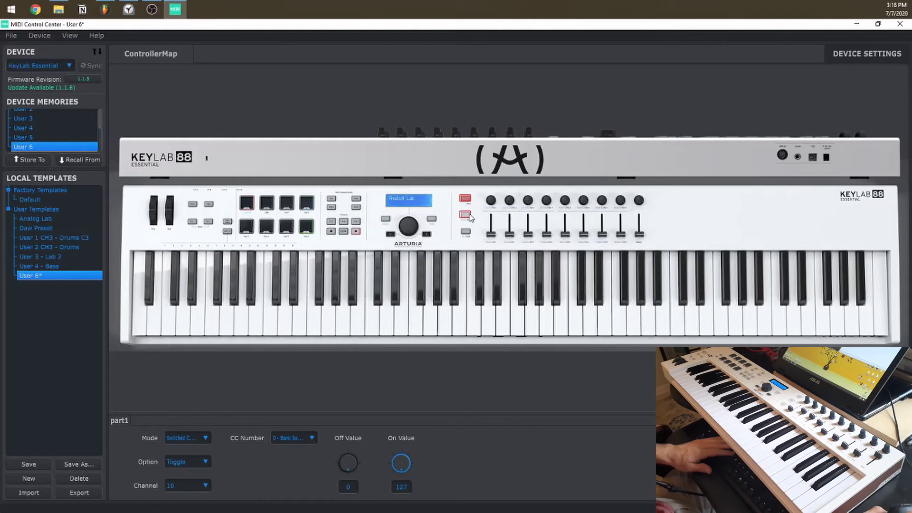
left_click(469, 217)
left_click(467, 233)
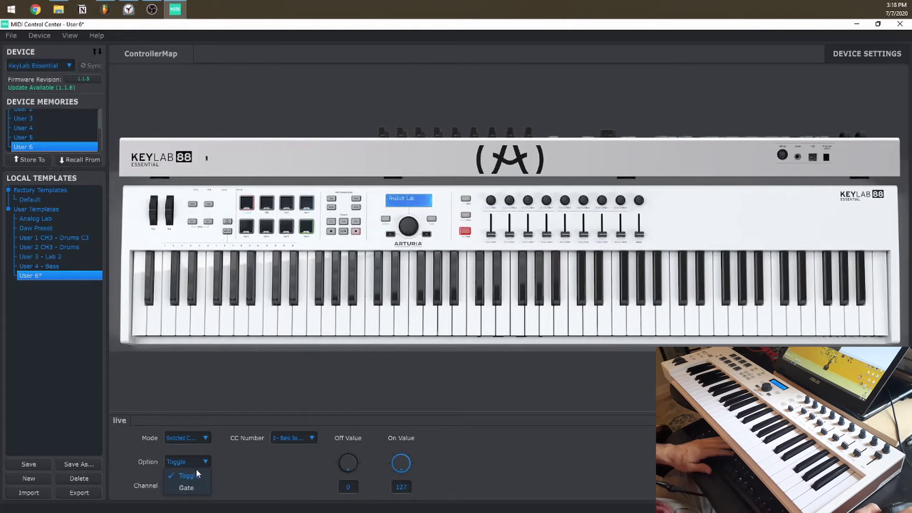
left_click(193, 492)
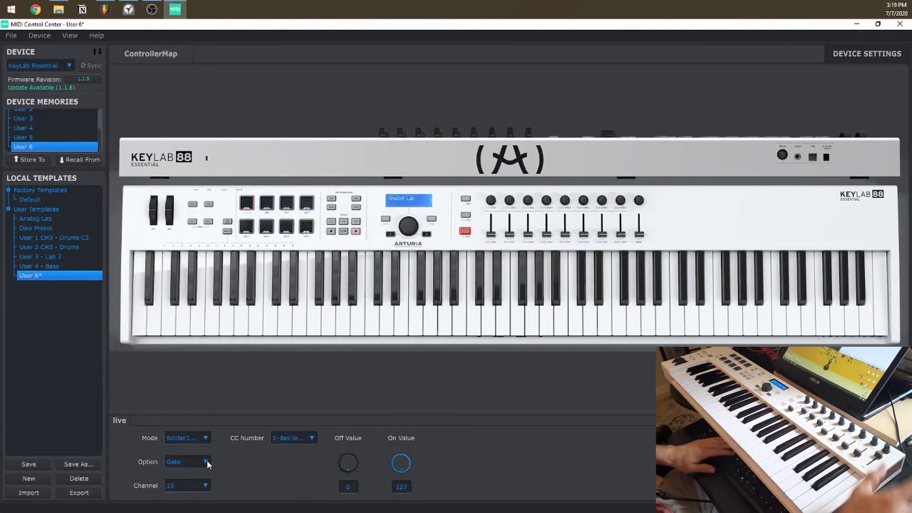
Set the option of the Part 2 and Part 1 buttons to Gate.
left_click(465, 216)
left_click(181, 463)
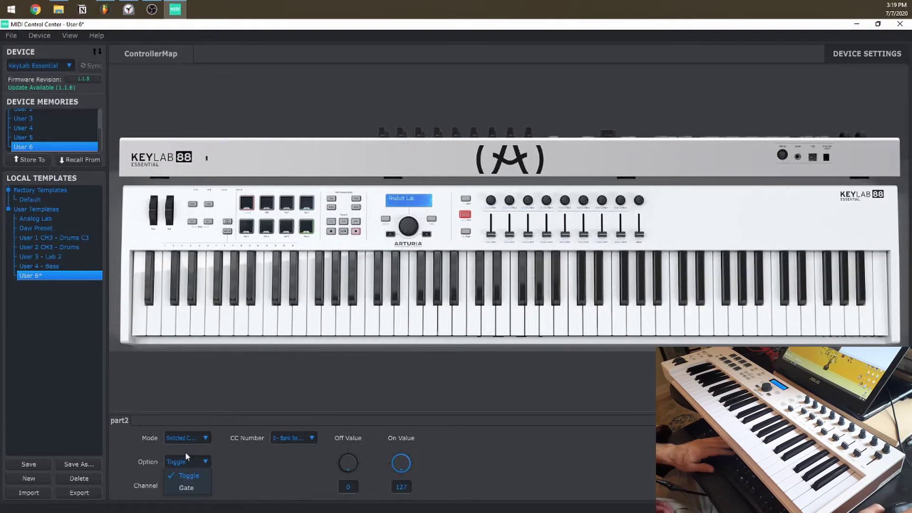
left_click(191, 488)
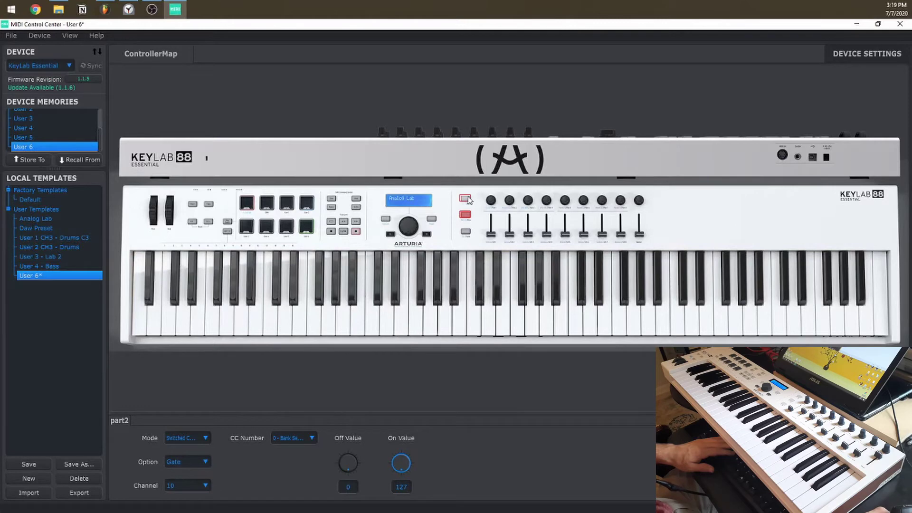
left_click(466, 199)
left_click(190, 460)
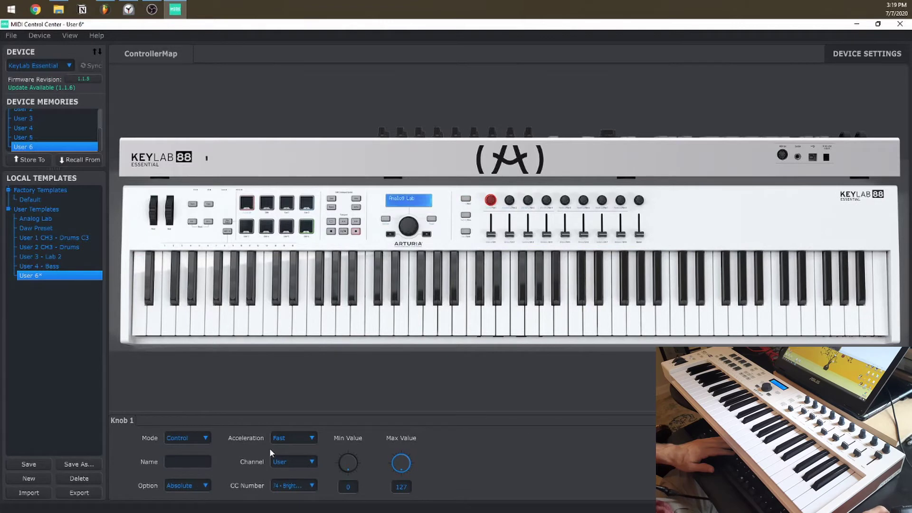
Set the MIDI channel of Knobs 1, 2 and 3 to 10 in the User 6 template.
left_click(291, 460)
left_click(304, 363)
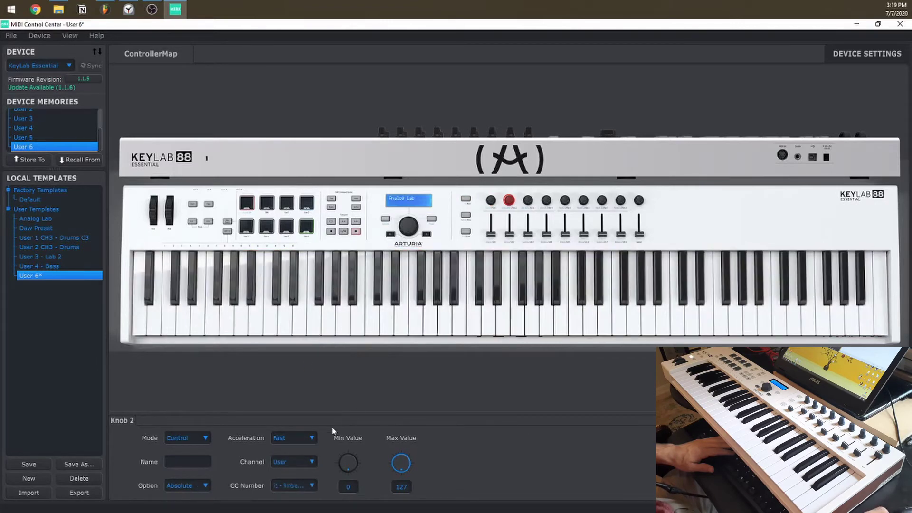
left_click(285, 462)
left_click(294, 363)
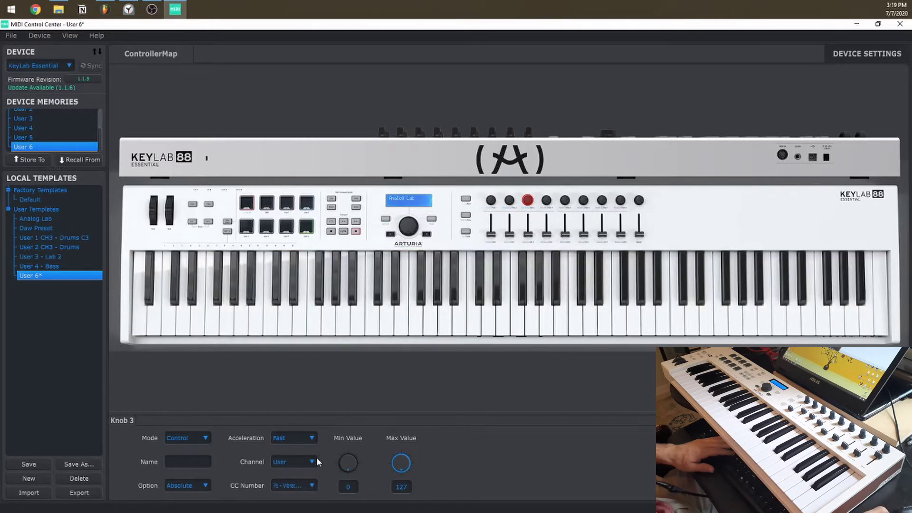
left_click(284, 465)
left_click(299, 362)
Set the MIDI channel of Knobs 4, 5 and 6 to 10 in the User 6 template.
left_click(548, 201)
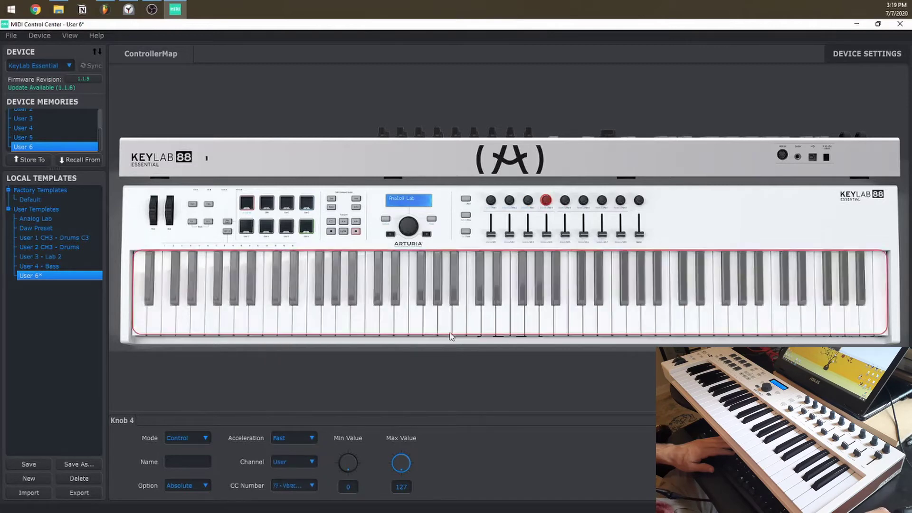
left_click(306, 463)
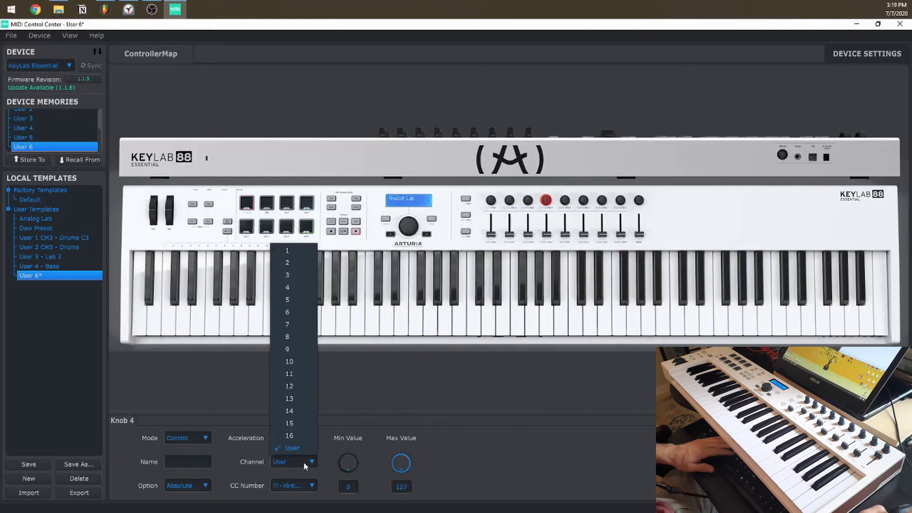
left_click(300, 363)
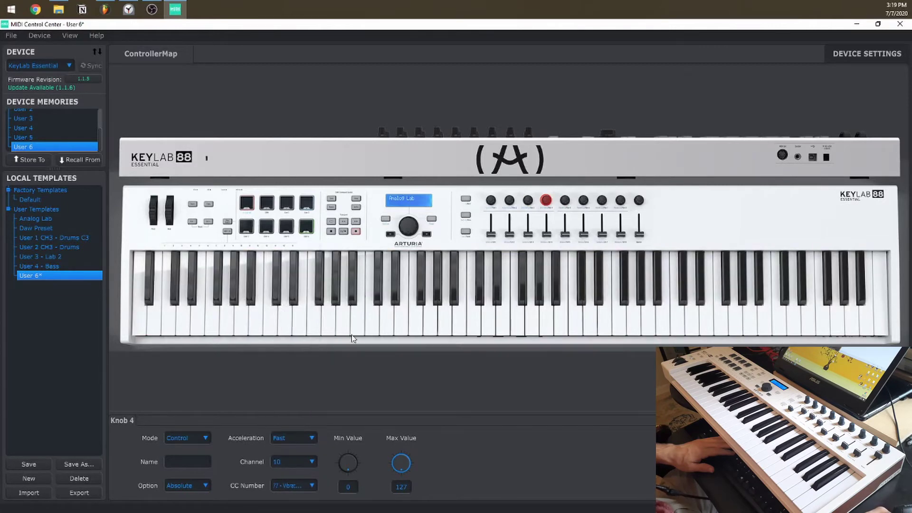
left_click(564, 201)
left_click(289, 464)
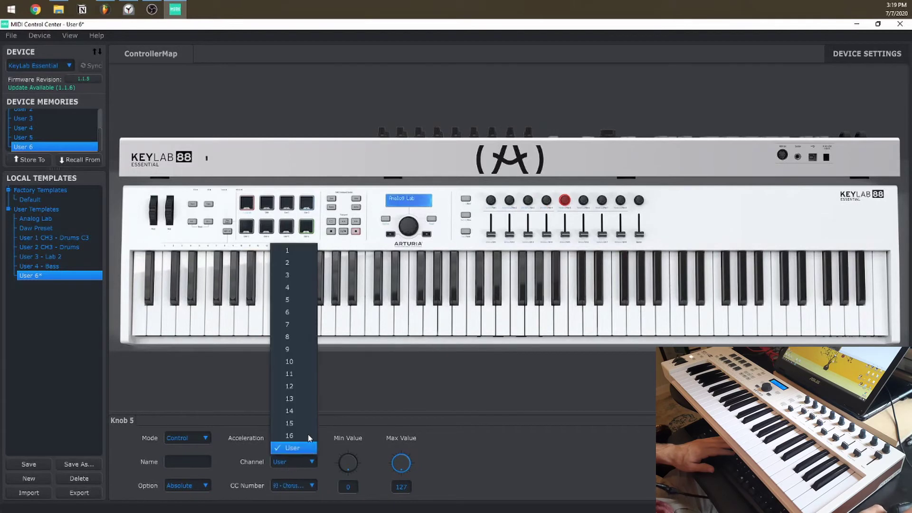
left_click(298, 363)
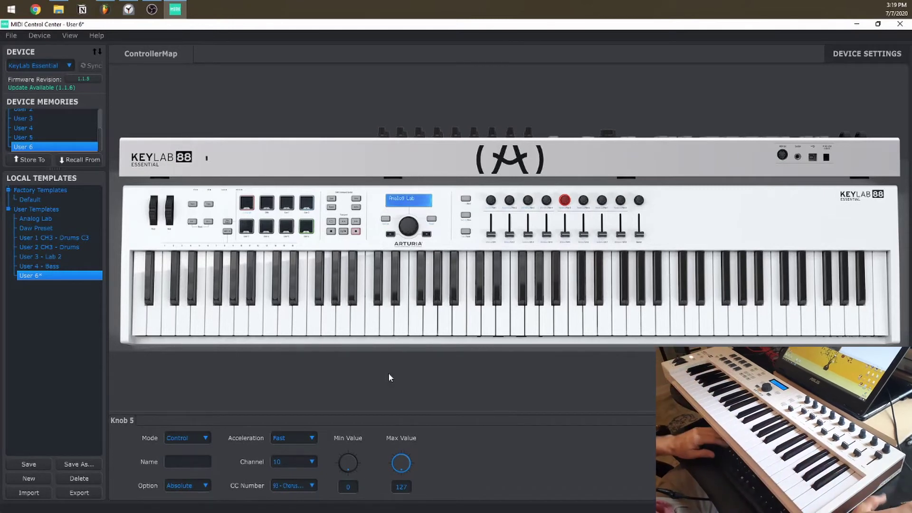
left_click(292, 462)
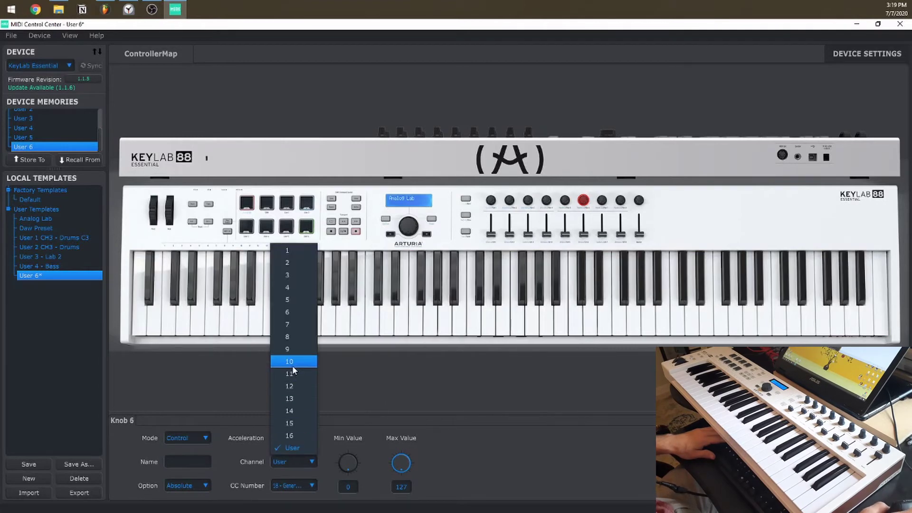
left_click(291, 363)
Set the MIDI channel of Knobs 7, 8 and 9 to 10 in the User 6 template.
left_click(601, 203)
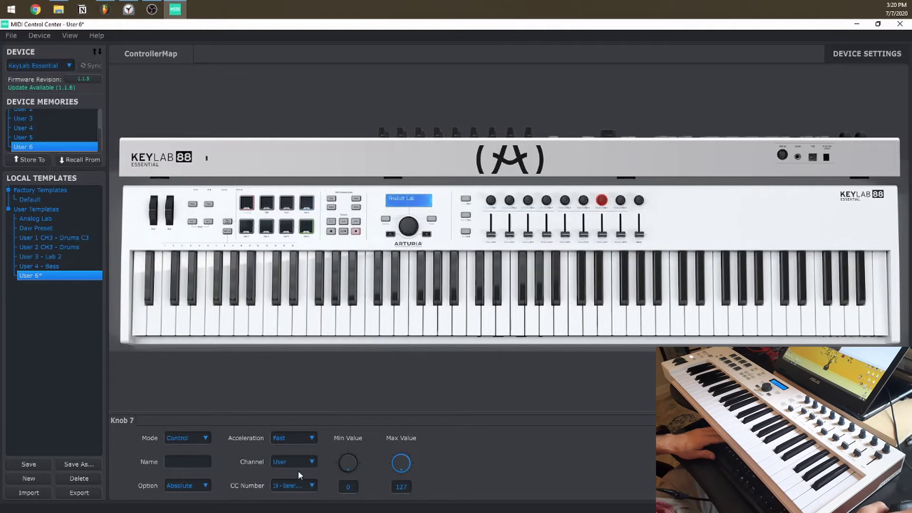
left_click(298, 461)
left_click(302, 363)
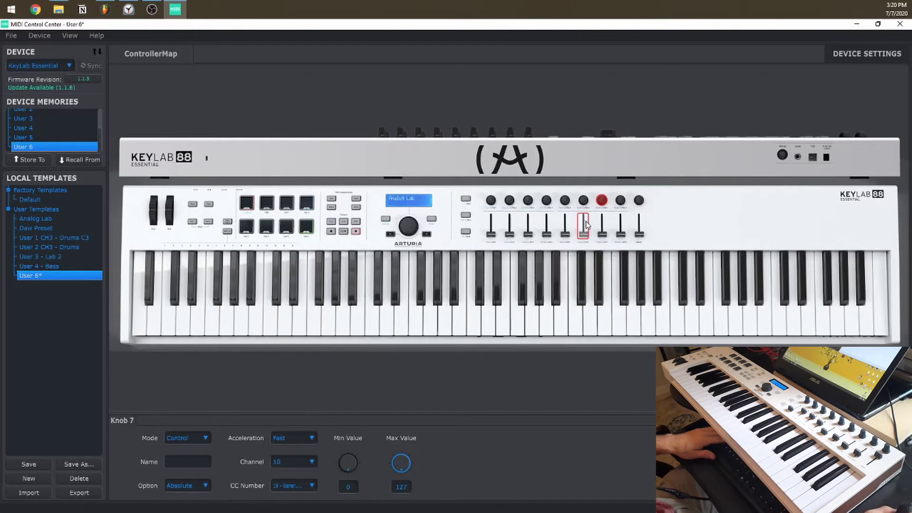
left_click(309, 462)
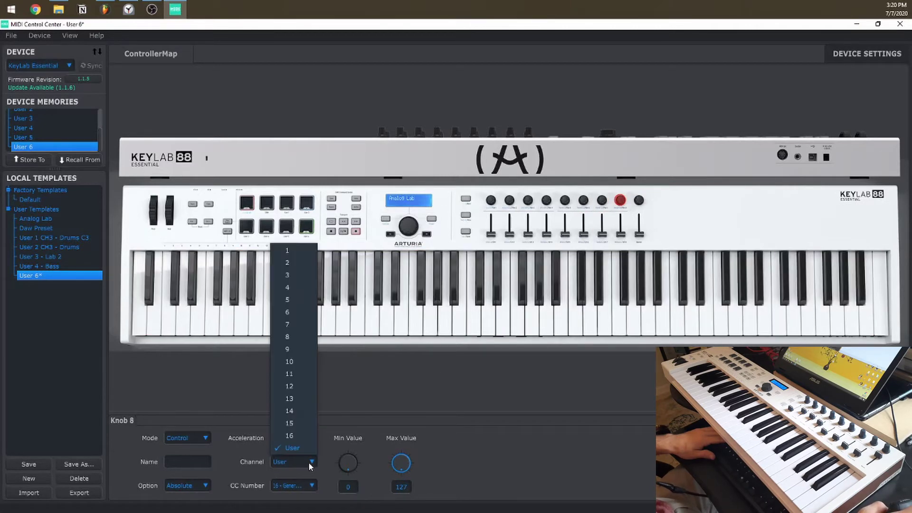
left_click(294, 364)
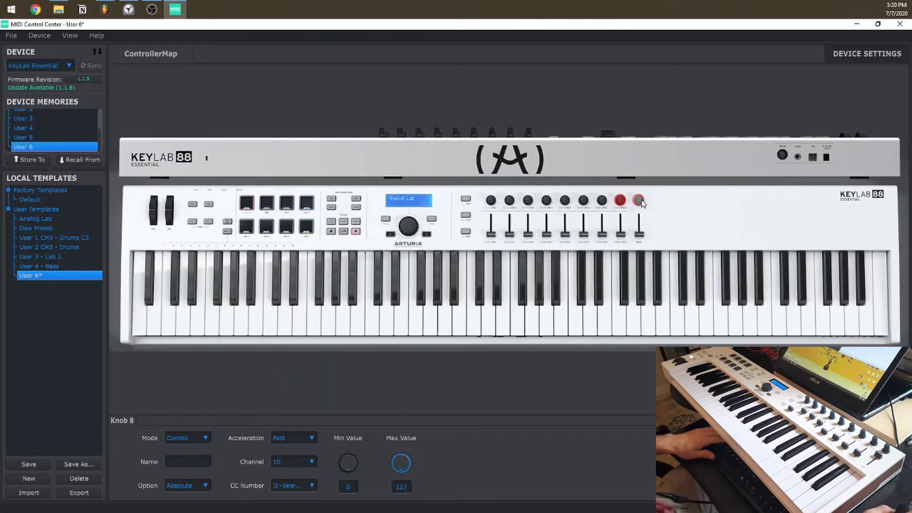
left_click(639, 201)
left_click(315, 462)
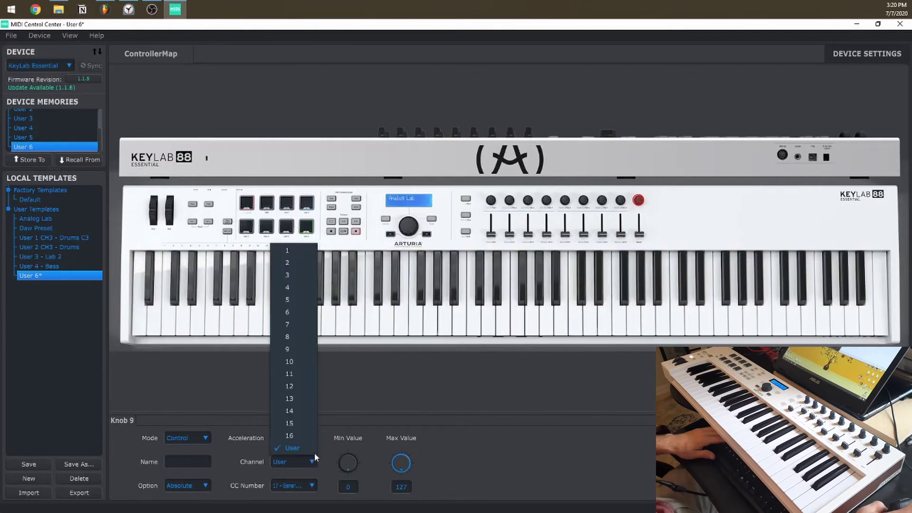
left_click(294, 364)
Set the MIDI channel of Faders 1, 2 and 3 to 10 in the User 6 template.
left_click(491, 236)
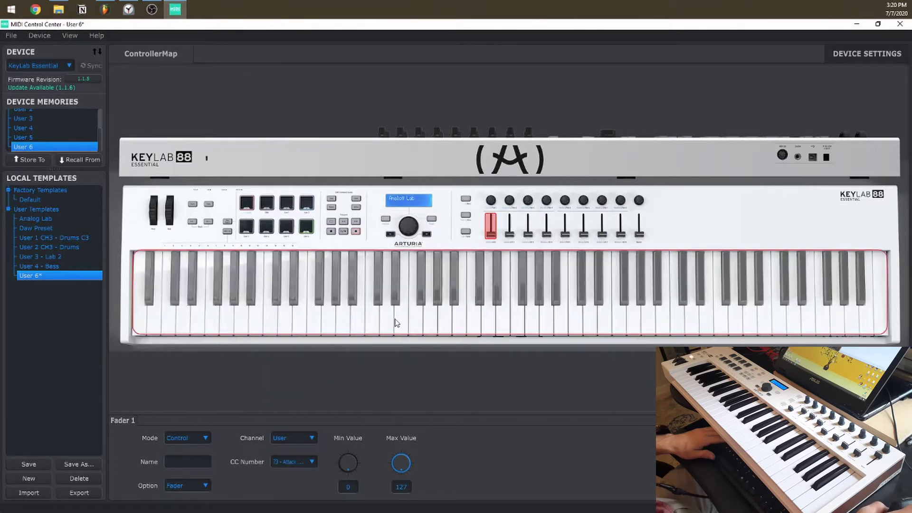
left_click(285, 437)
left_click(305, 346)
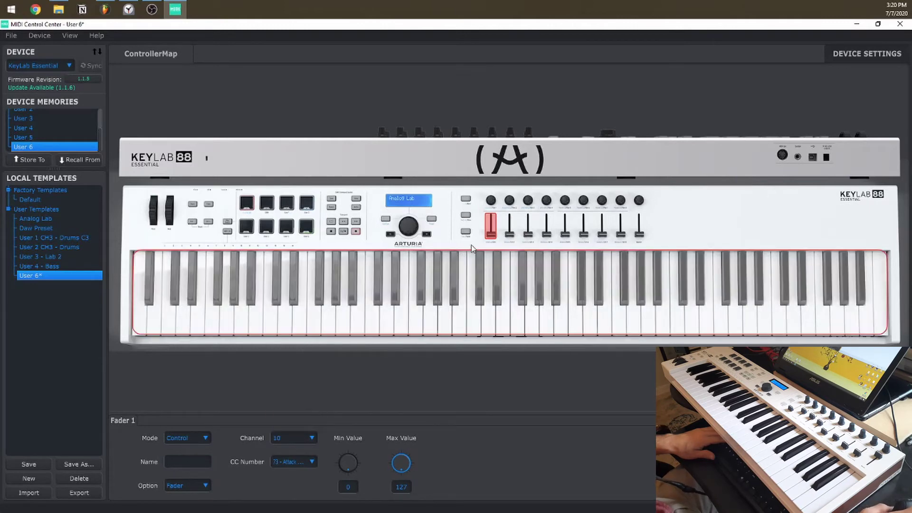
left_click(509, 227)
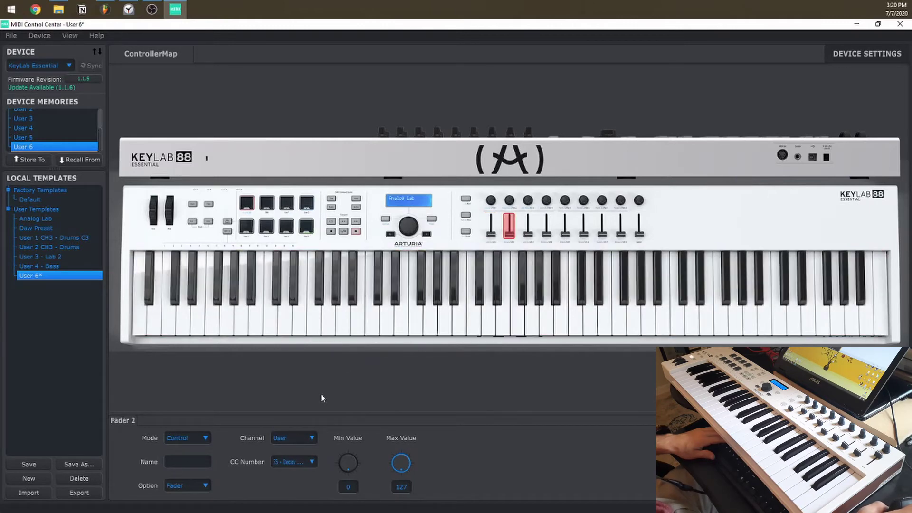
left_click(295, 438)
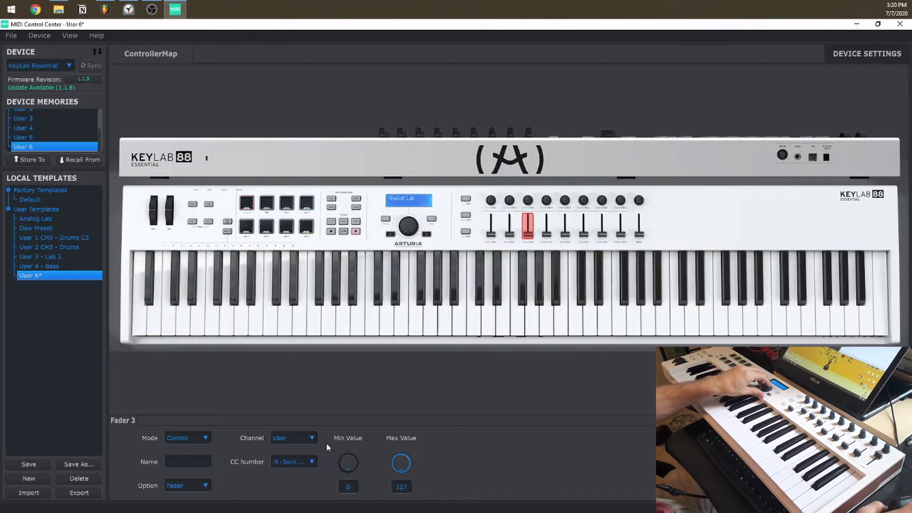
left_click(310, 438)
left_click(303, 337)
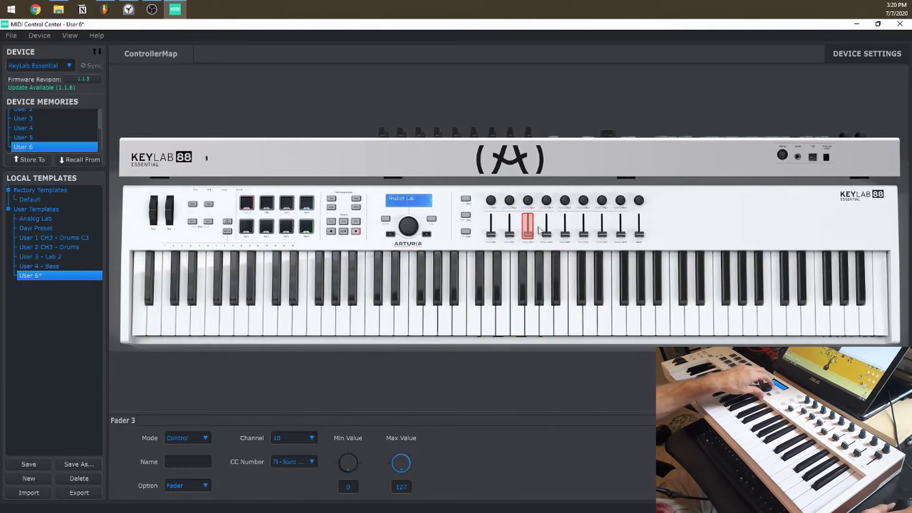
Set the MIDI channel of Faders 4, 5 and 6 to 10 in the User 6 template.
left_click(544, 229)
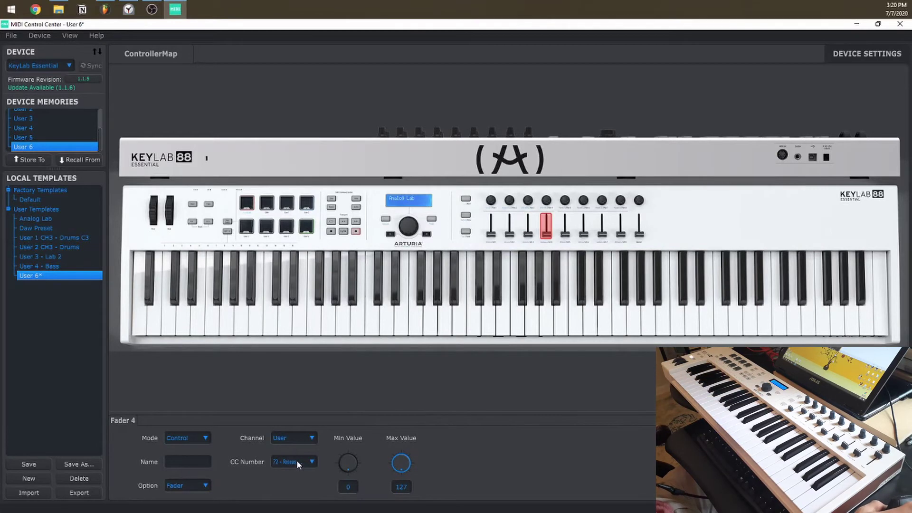
left_click(295, 437)
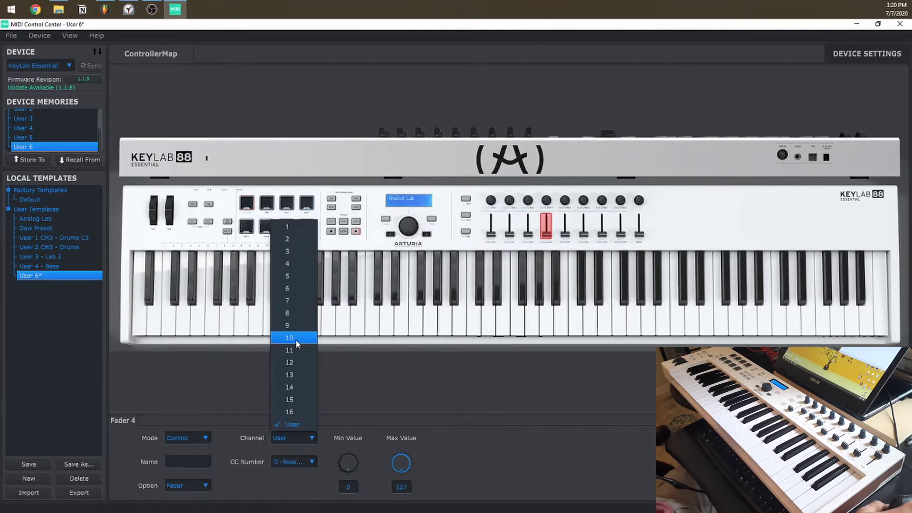
left_click(295, 339)
left_click(565, 227)
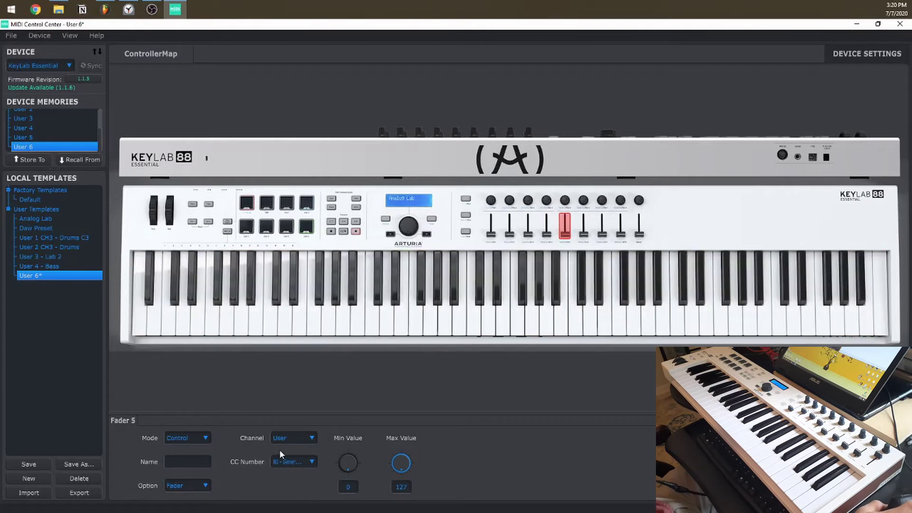
left_click(287, 438)
left_click(301, 338)
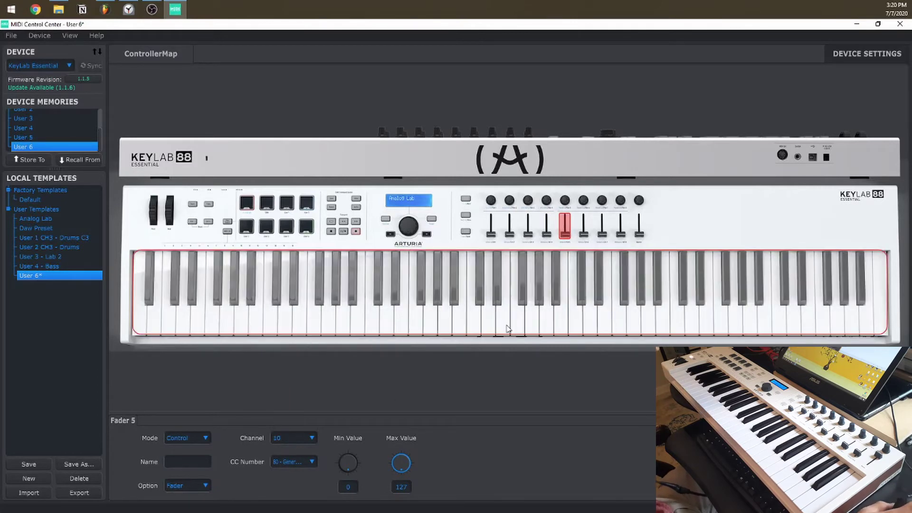
left_click(584, 226)
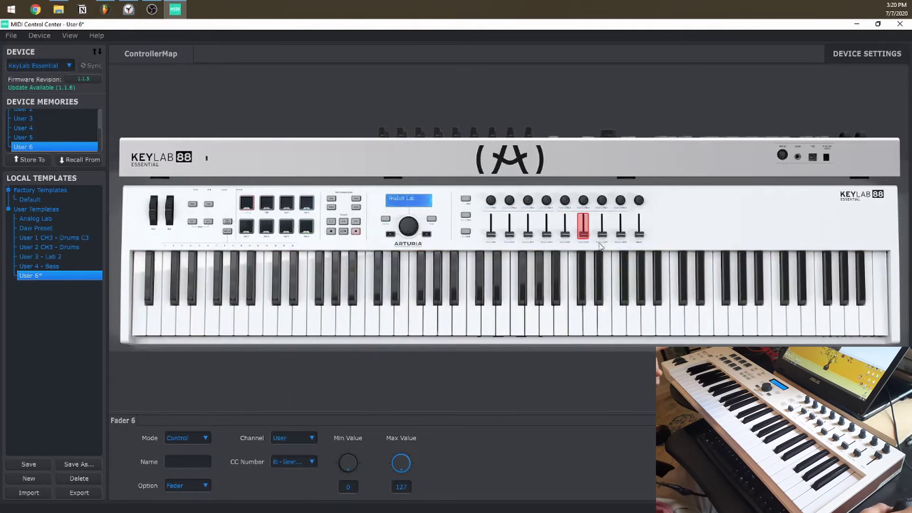
left_click(292, 438)
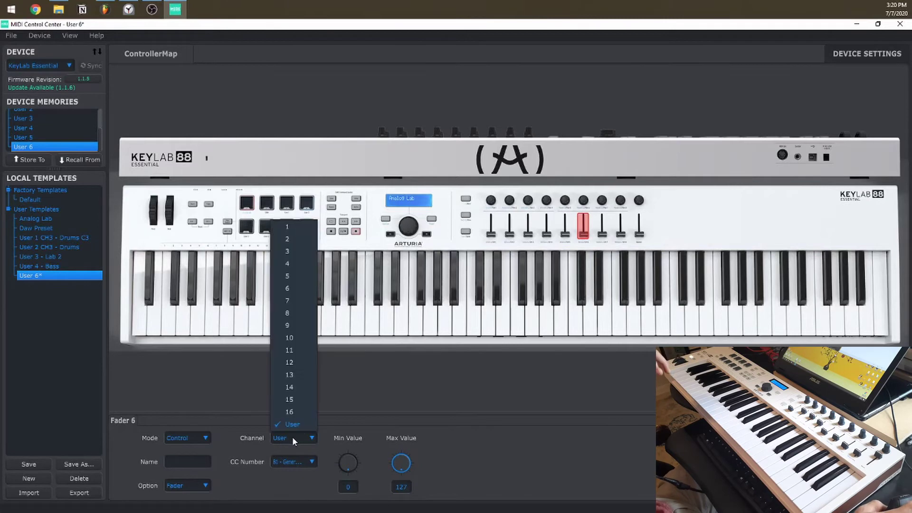
left_click(281, 344)
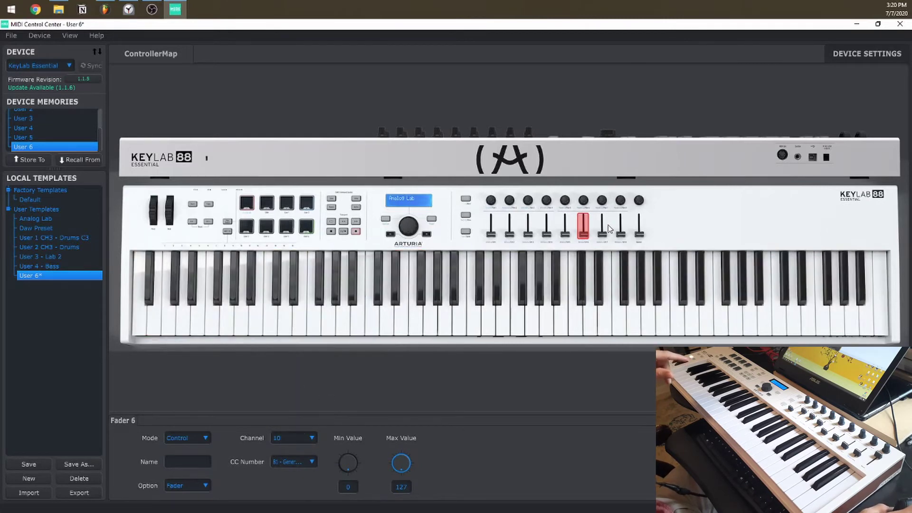
Set the MIDI channel of Faders 7, 8 and 9 to 10, and check the keyboard and part2 button channels.
left_click(603, 228)
left_click(285, 438)
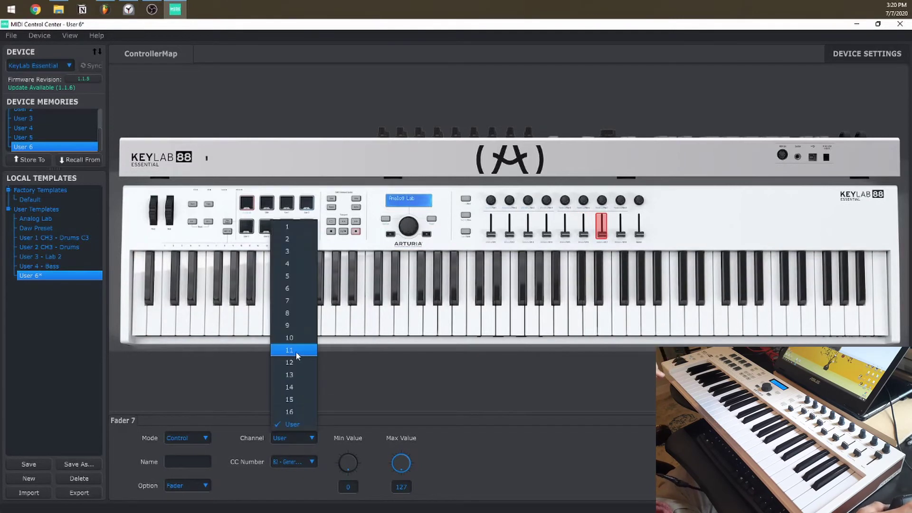
left_click(300, 342)
left_click(620, 228)
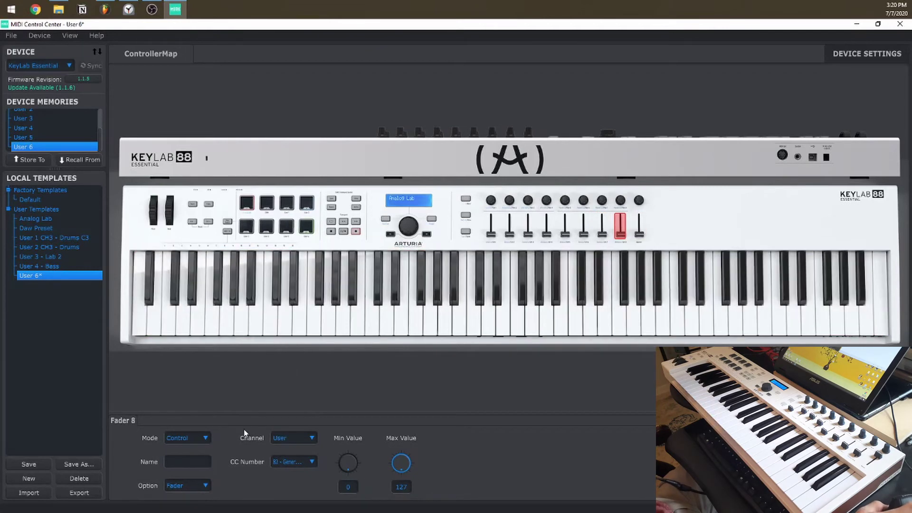
left_click(288, 438)
left_click(298, 344)
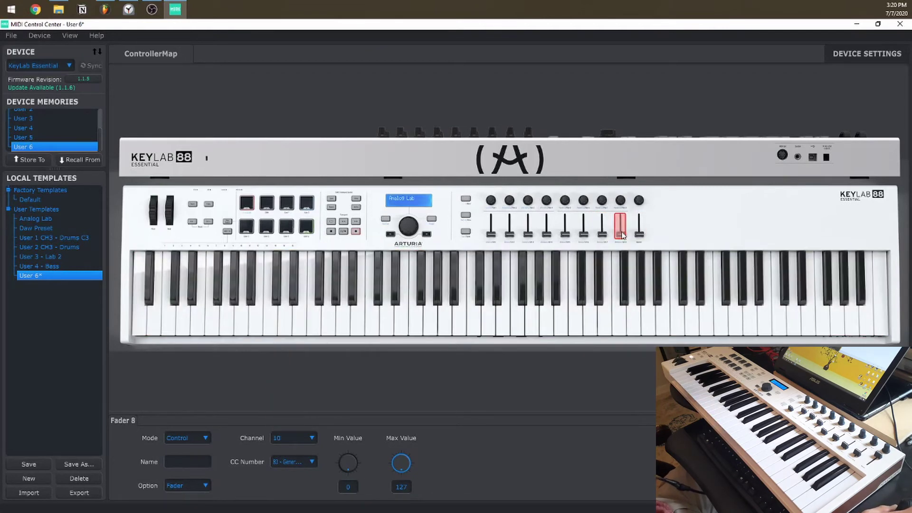
left_click(639, 228)
left_click(281, 437)
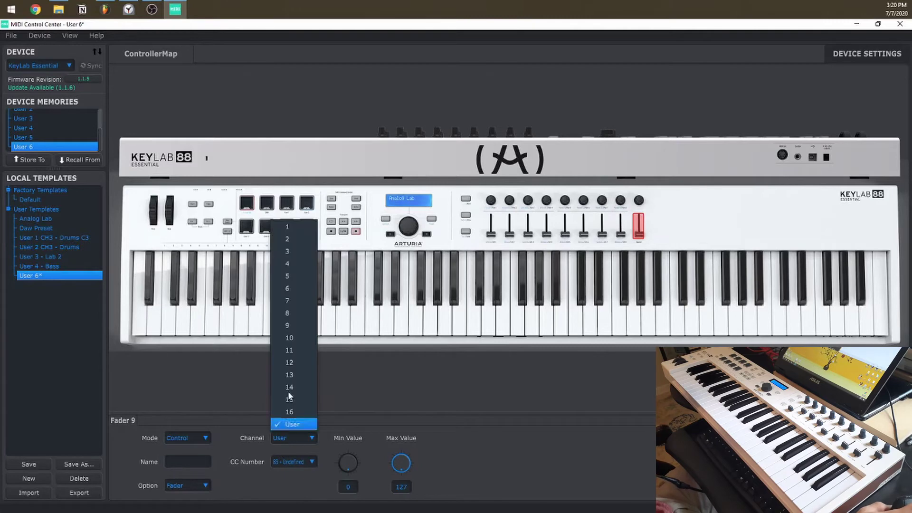
left_click(303, 340)
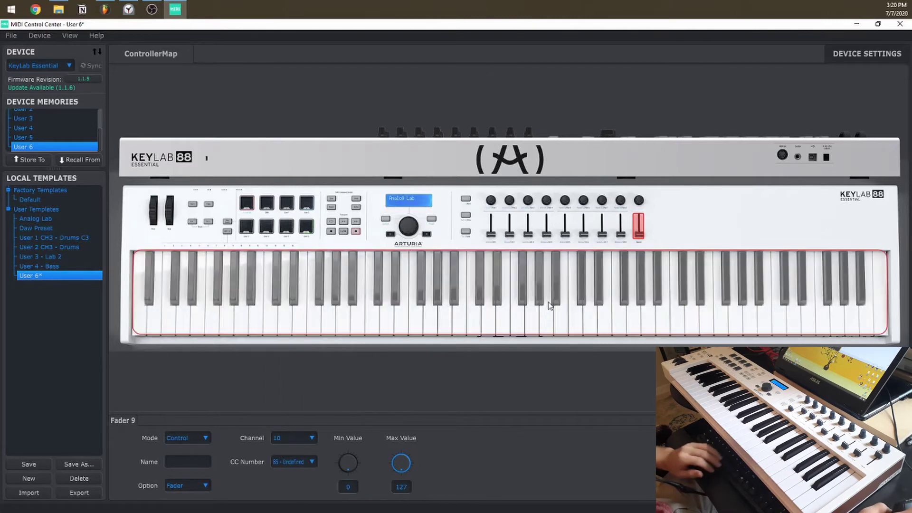
left_click(548, 301)
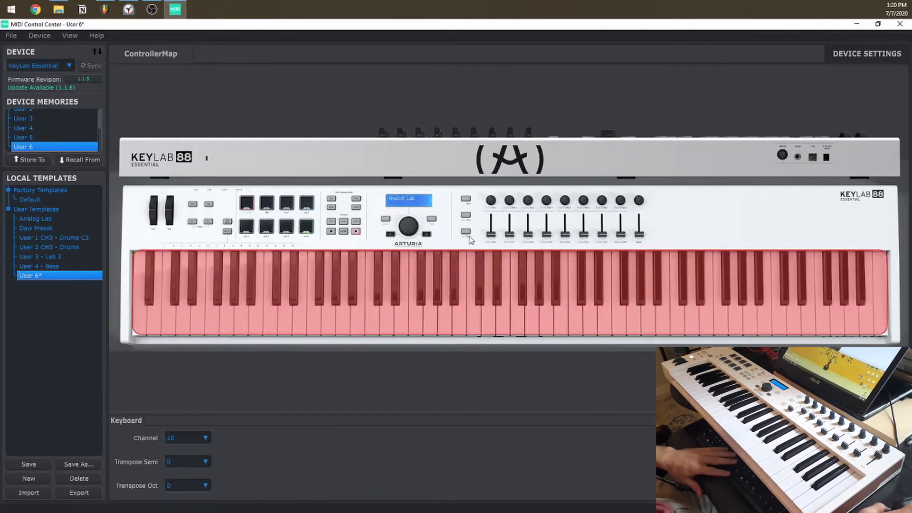
left_click(471, 227)
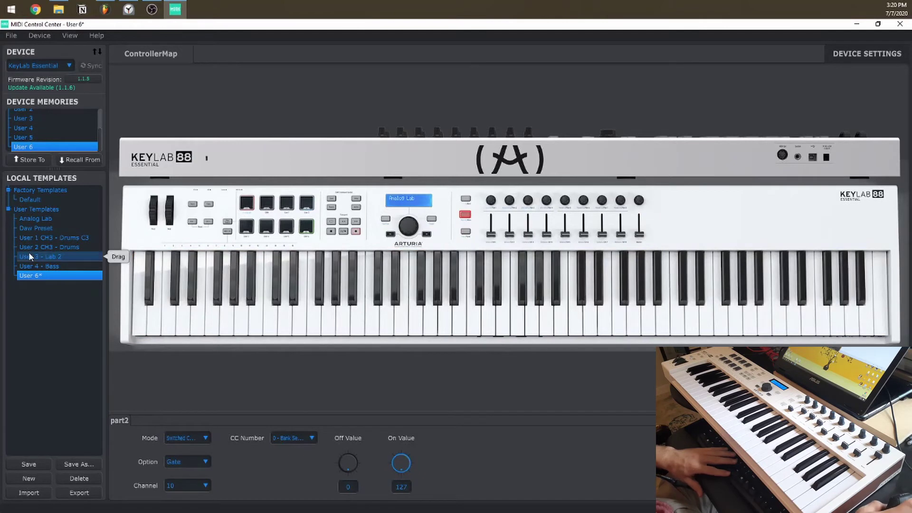
Rename the User 6 template as "User 6 CH 10 - Mixer Effects" and store it to the User 6 device memory.
double_click(38, 276)
left_click(49, 276)
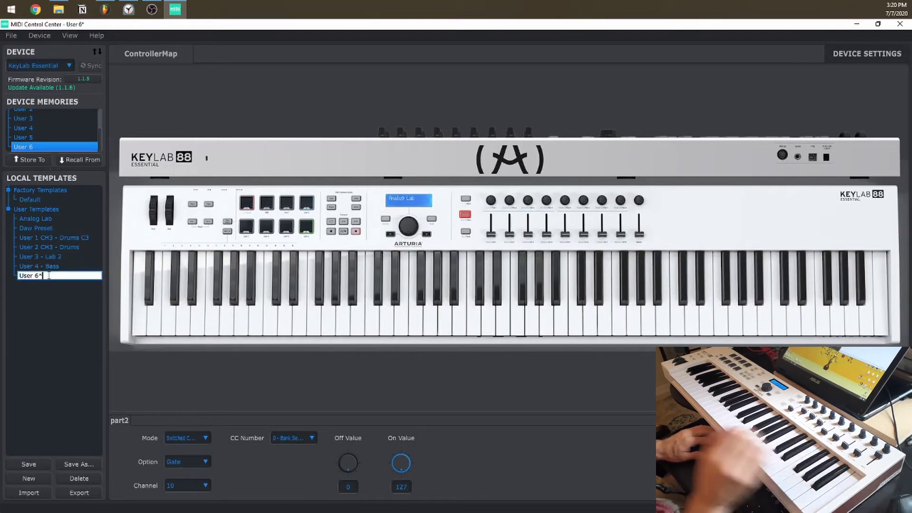
key("BackSpace")
type("CH 10")
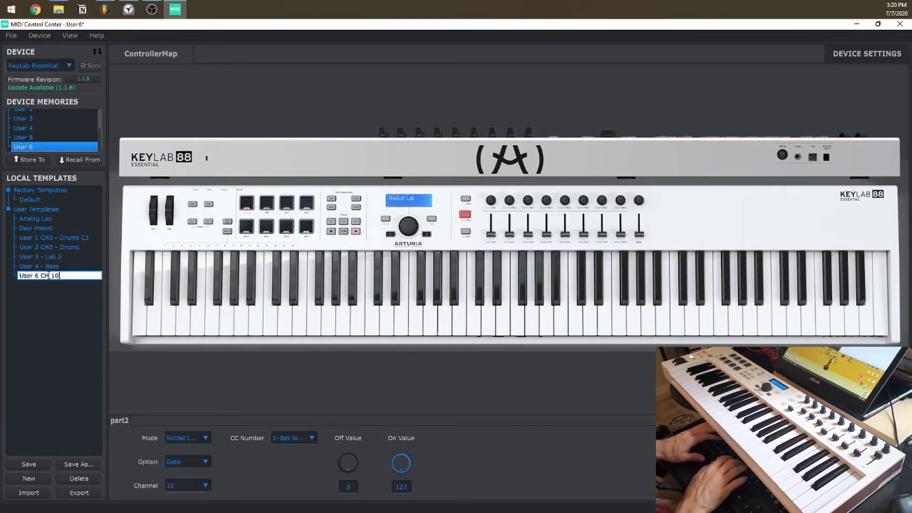
type(" - Mi")
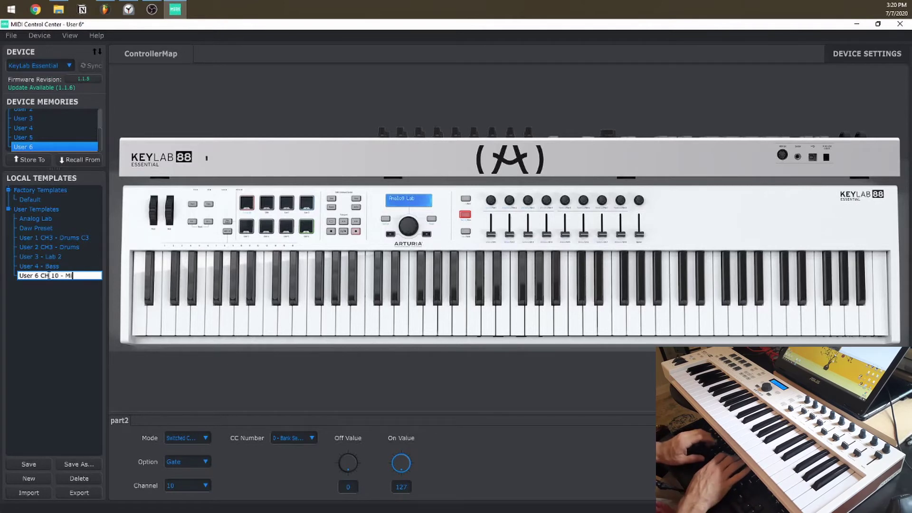
key("BackSpace")
key("BackSpace")
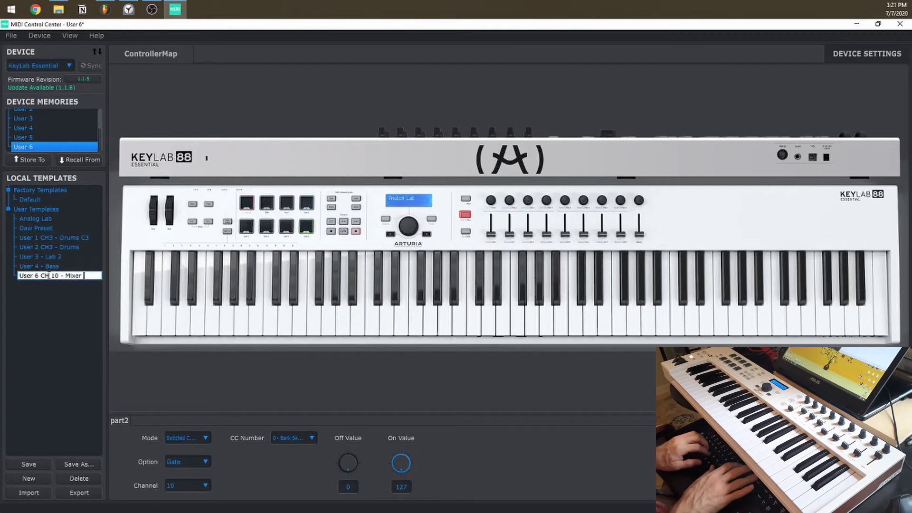
type("Effects")
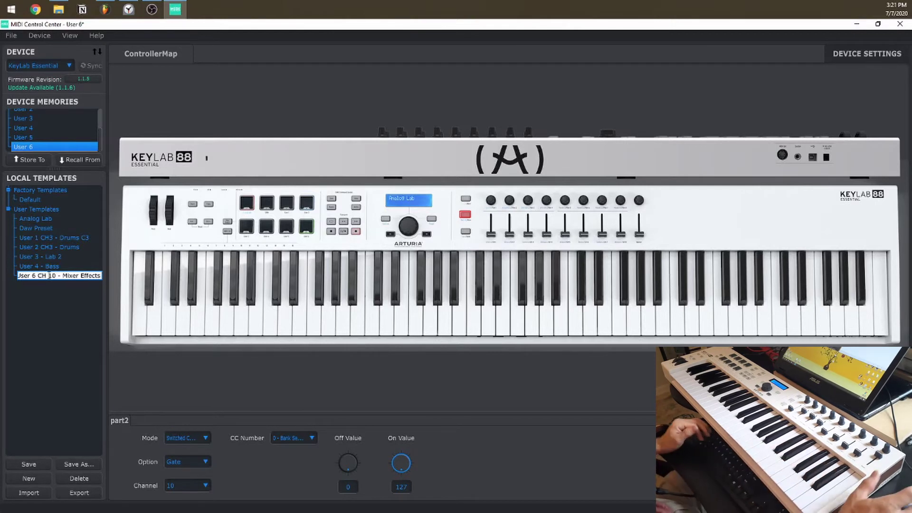
key("Return")
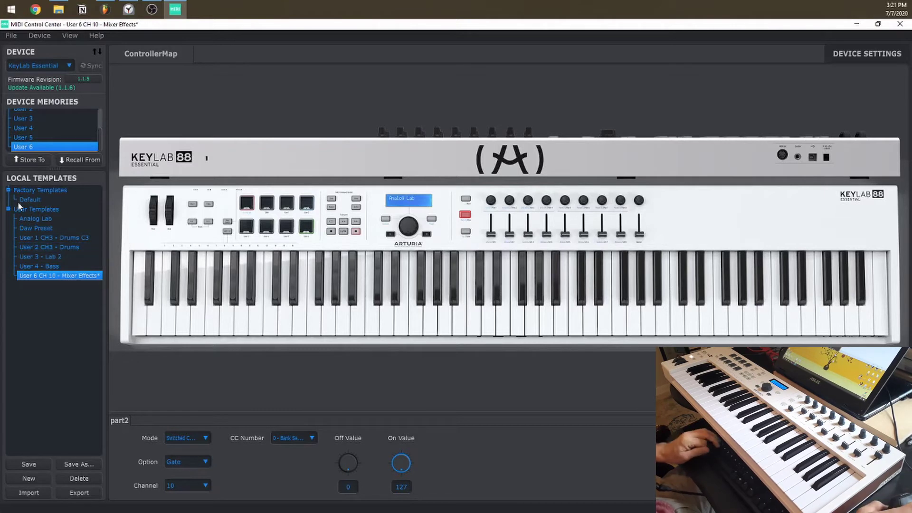
left_click(39, 162)
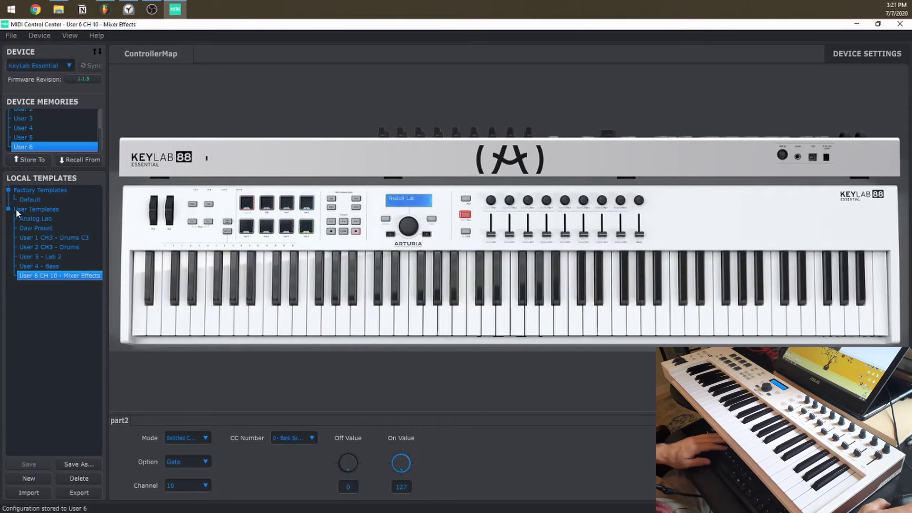
left_click_drag(30, 275, 30, 276)
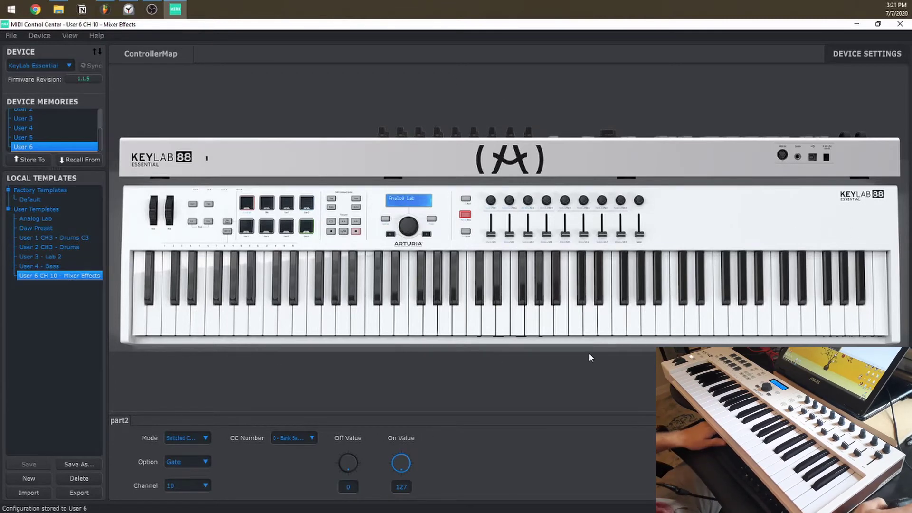
Look through the User 4 - Bass template, the device memory slots and the Mixer Effects template.
left_click(50, 268)
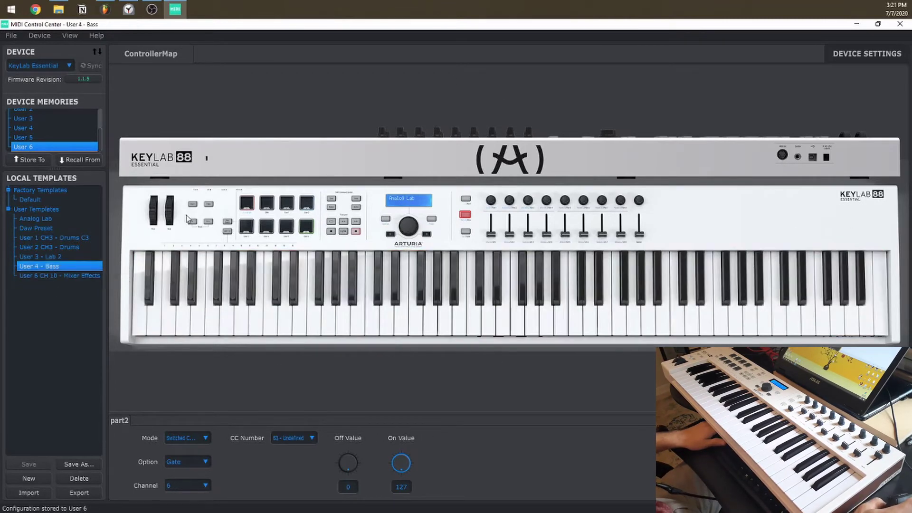
left_click(42, 127)
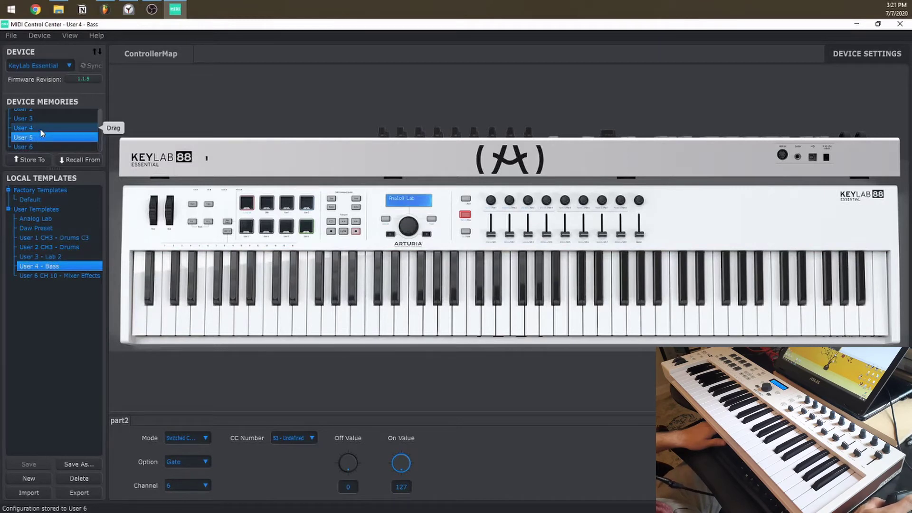
scroll(46, 133, "up", 2)
left_click(45, 135)
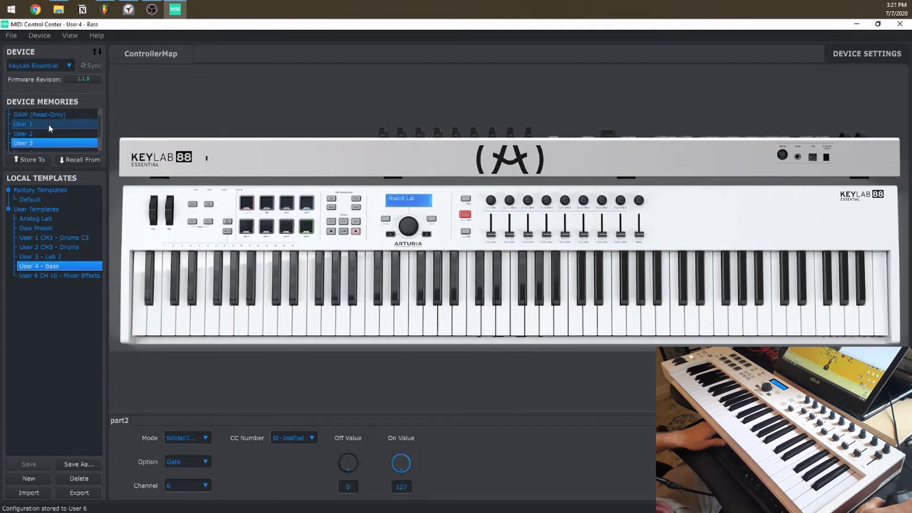
scroll(49, 133, "up", 1)
scroll(50, 142, "down", 3)
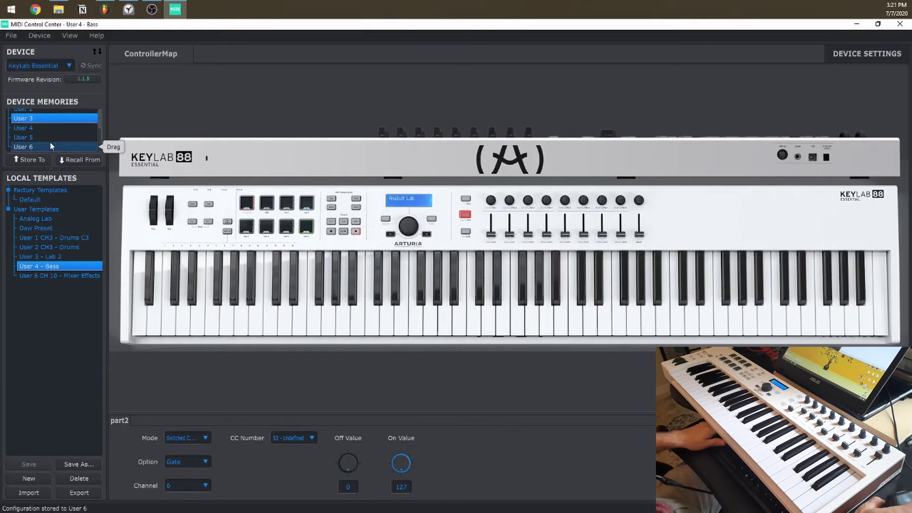
left_click(35, 139)
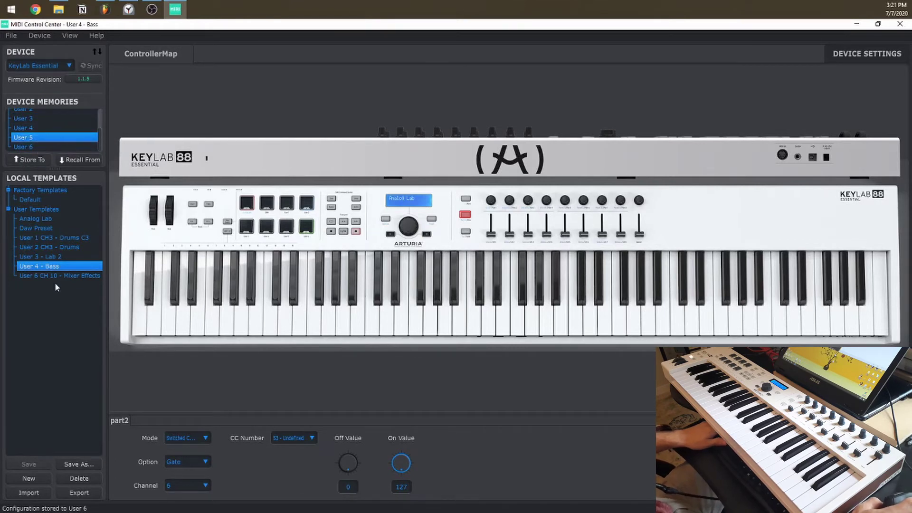
left_click(72, 277)
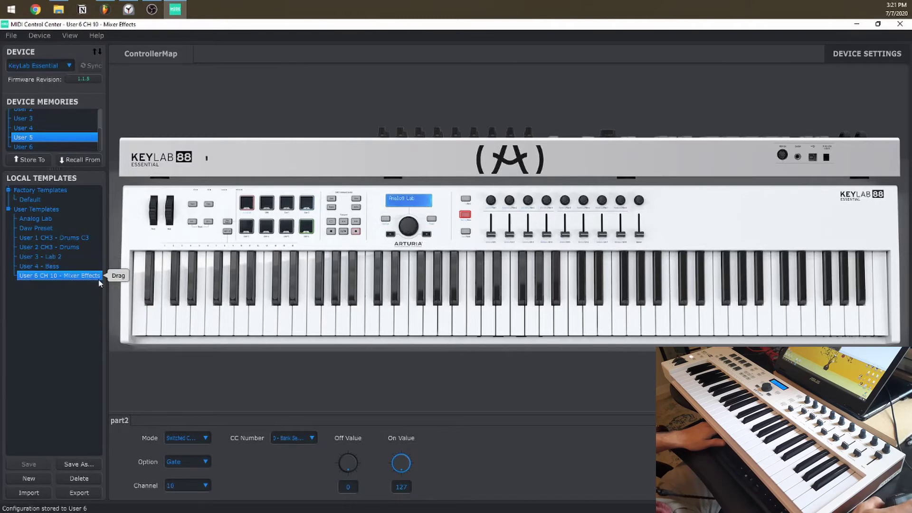
Close MIDI Control Center and relaunch it from the Resources folder.
left_click(898, 24)
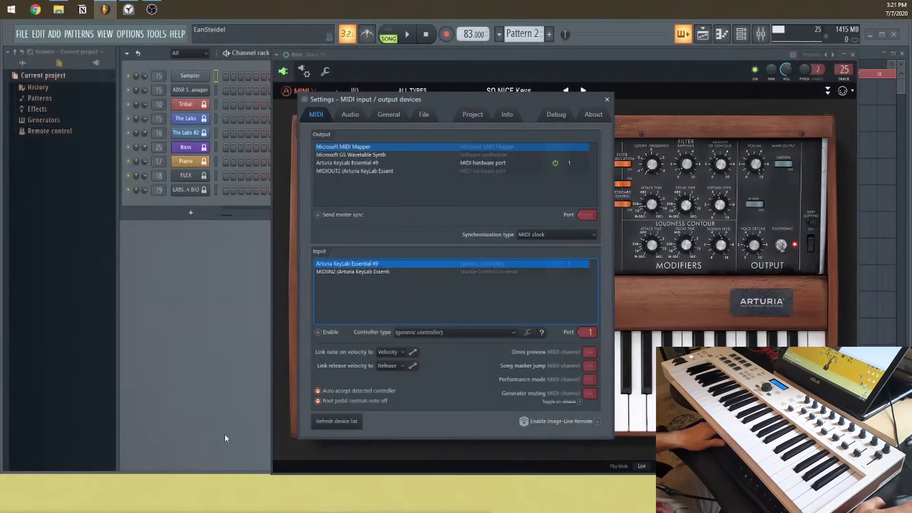
left_click(58, 9)
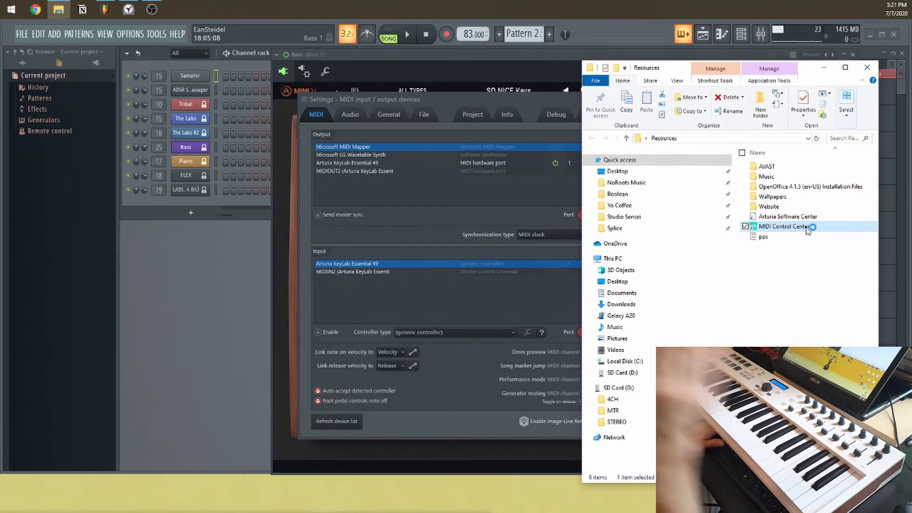
double_click(808, 228)
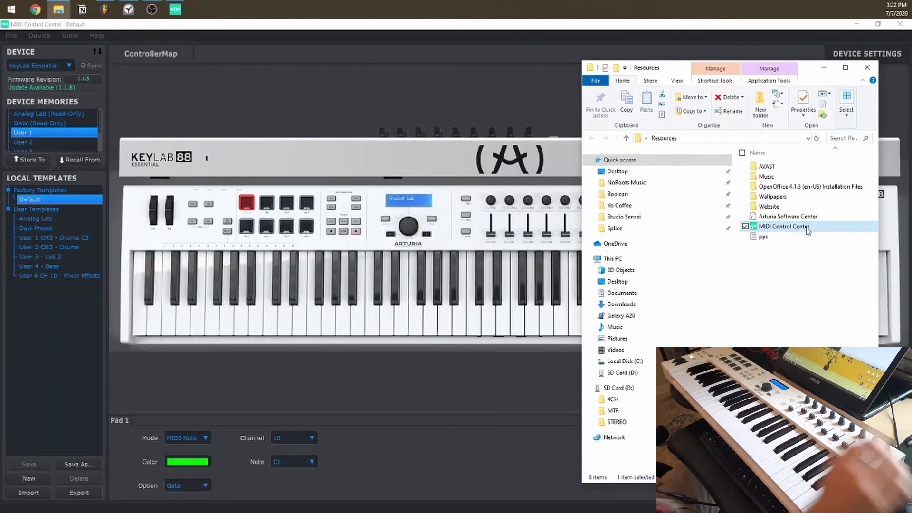
left_click(556, 167)
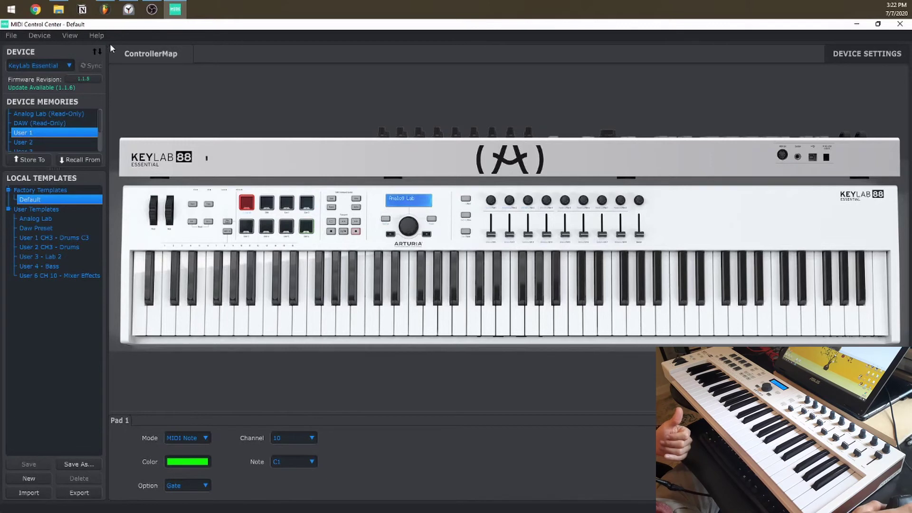
Open the device settings and examine the DAW Mode, Vegas Mode and USER Midi Channel options, keeping DAW Mode on Mackie Control.
left_click(879, 52)
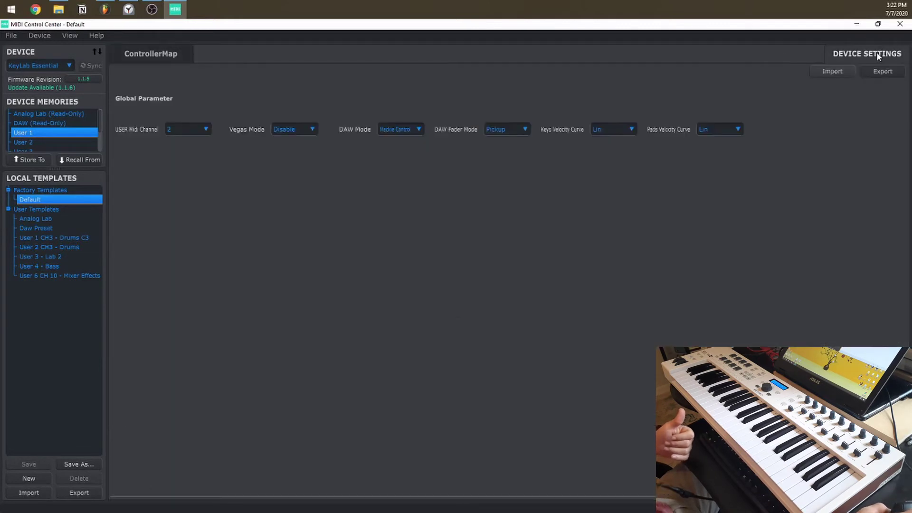
left_click(423, 130)
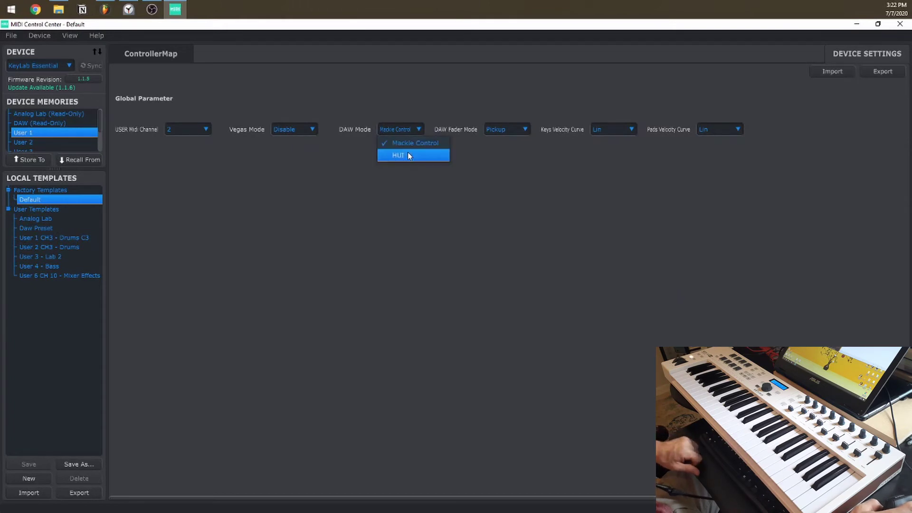
left_click(429, 145)
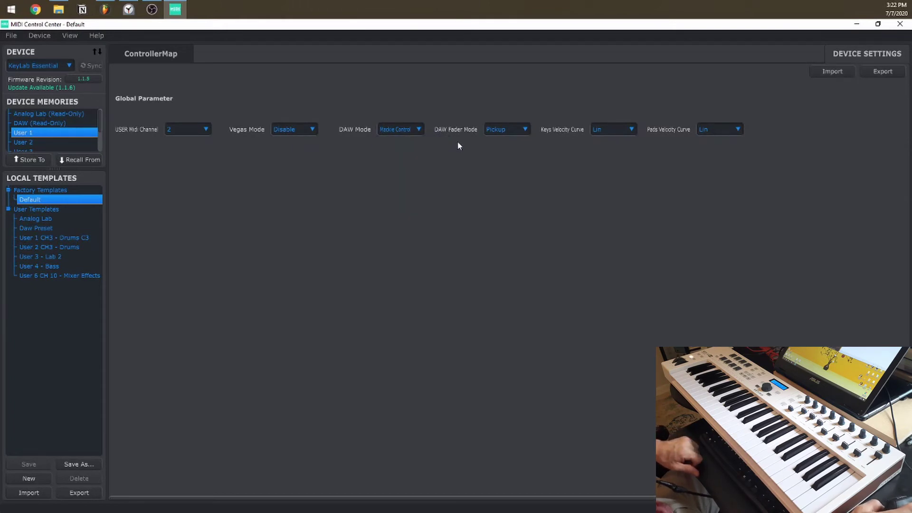
left_click(319, 130)
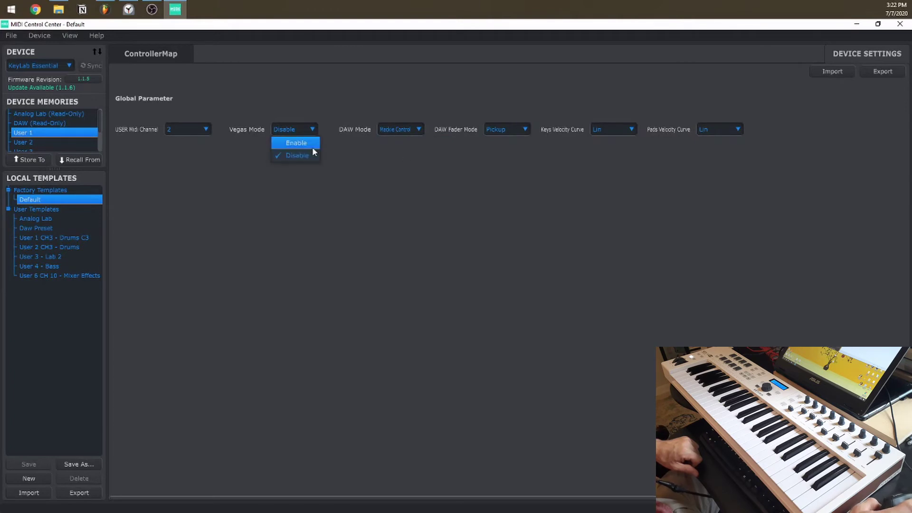
left_click(351, 195)
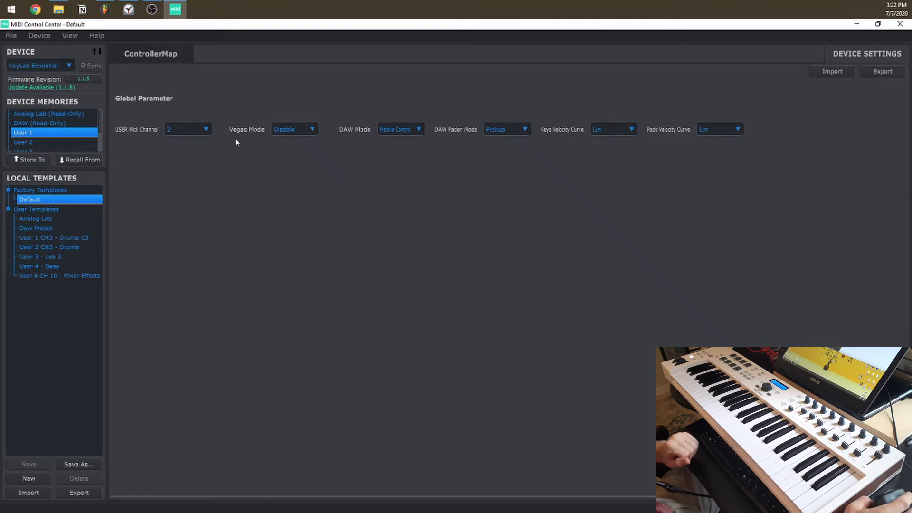
left_click(185, 133)
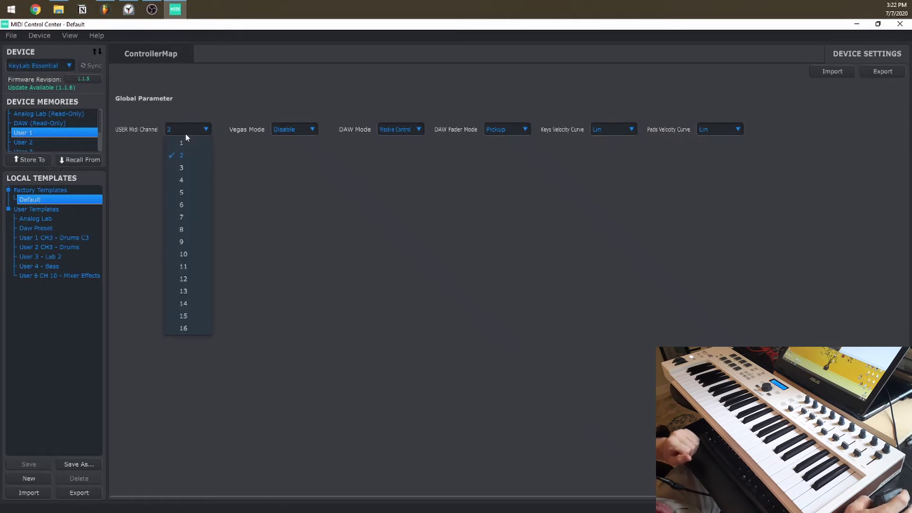
left_click(222, 168)
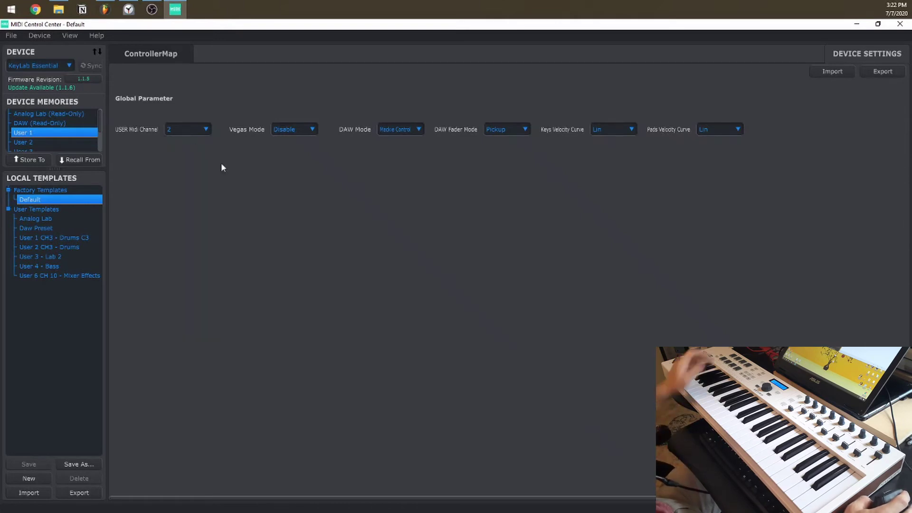
Set the USER Midi Channel to 1, then return to FL Studio by closing MIDI Control Center and the Resources folder.
left_click(200, 133)
left_click(195, 144)
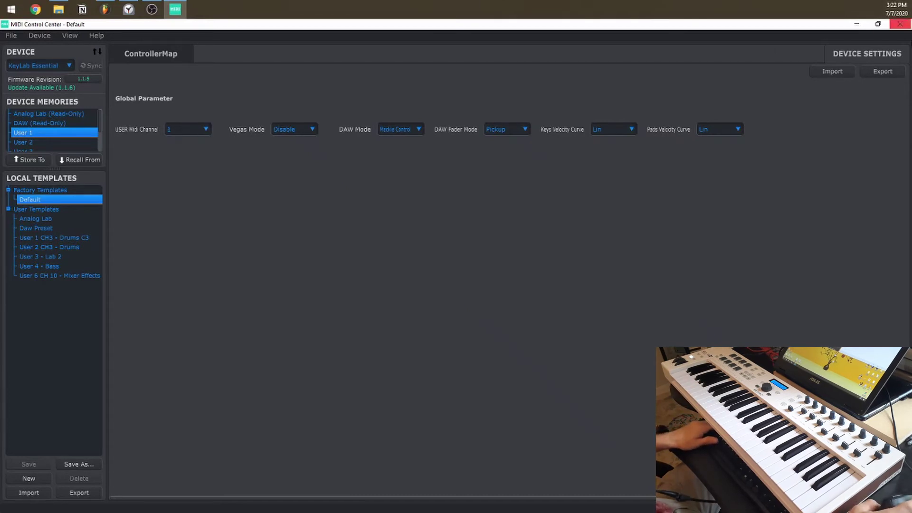
left_click(900, 24)
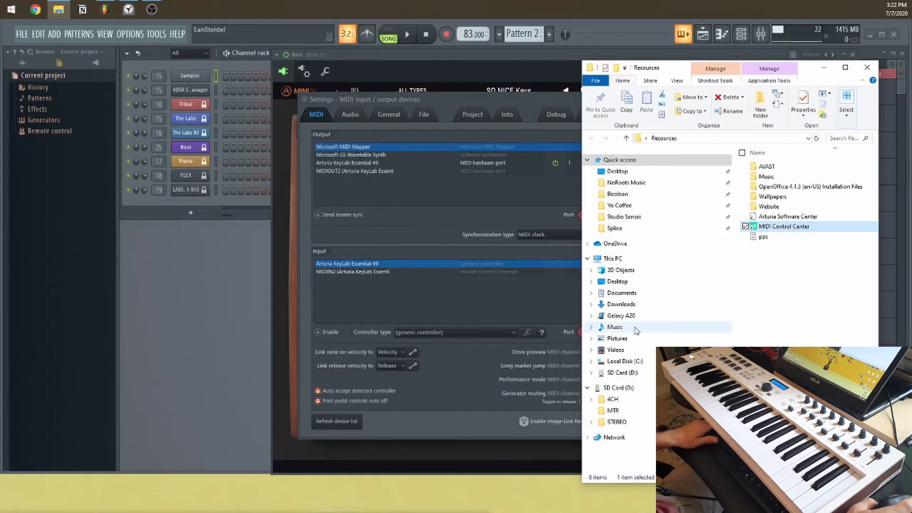
left_click(878, 69)
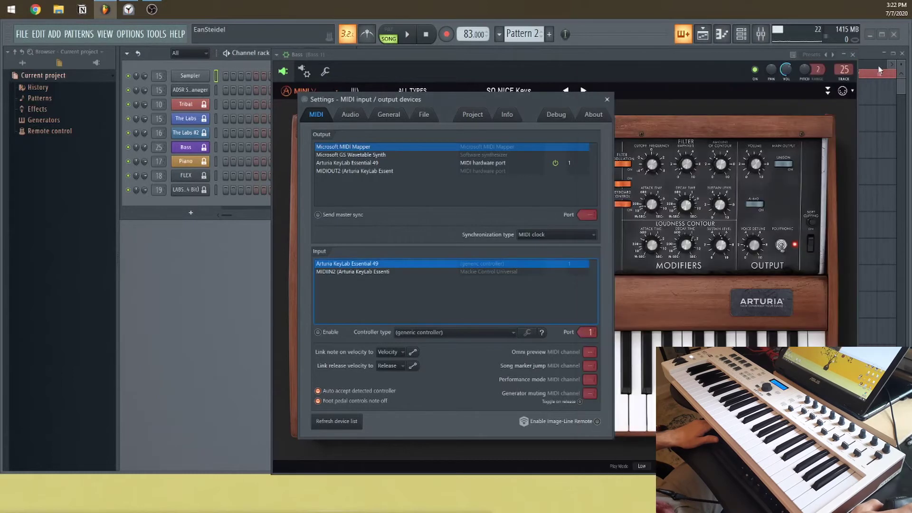
Enable the Arturia KeyLab Essential 49 and MIDIIN2 (Mackie Control Universal) MIDI inputs, then close the settings.
left_click(331, 334)
left_click(339, 272)
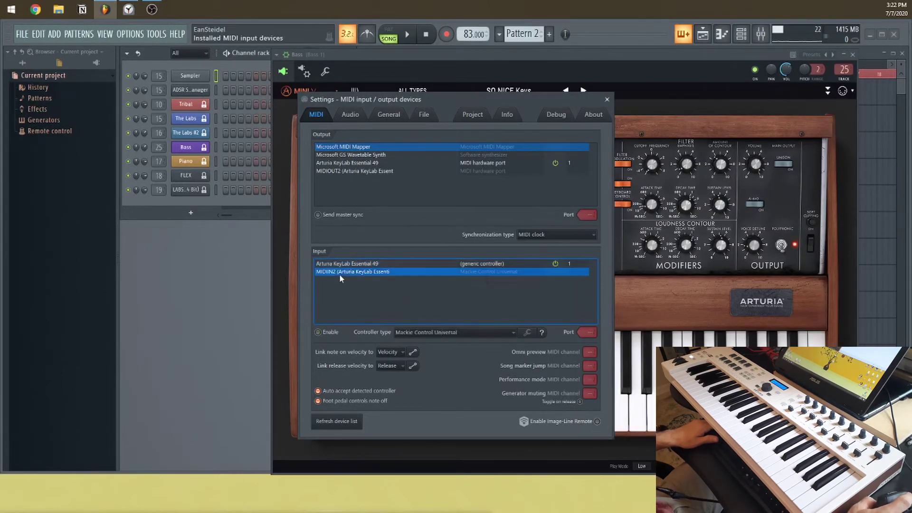
left_click(329, 328)
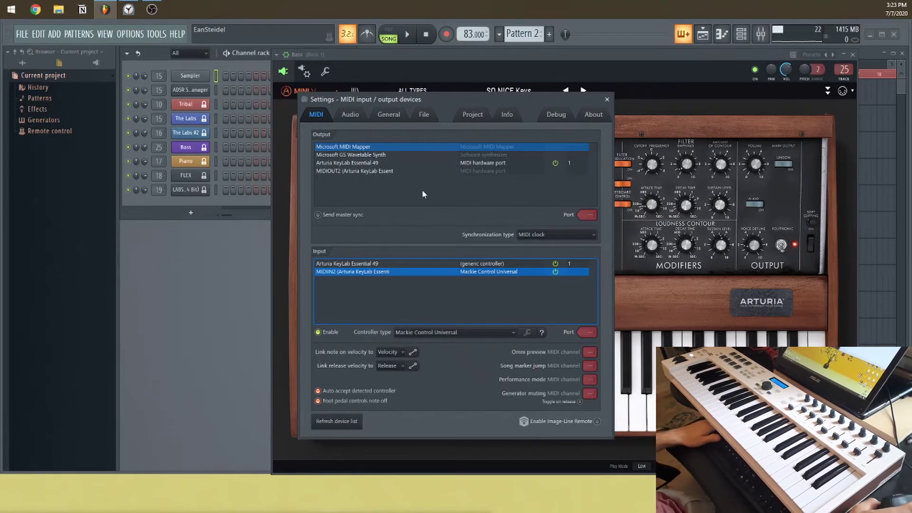
left_click(441, 263)
left_click(405, 271)
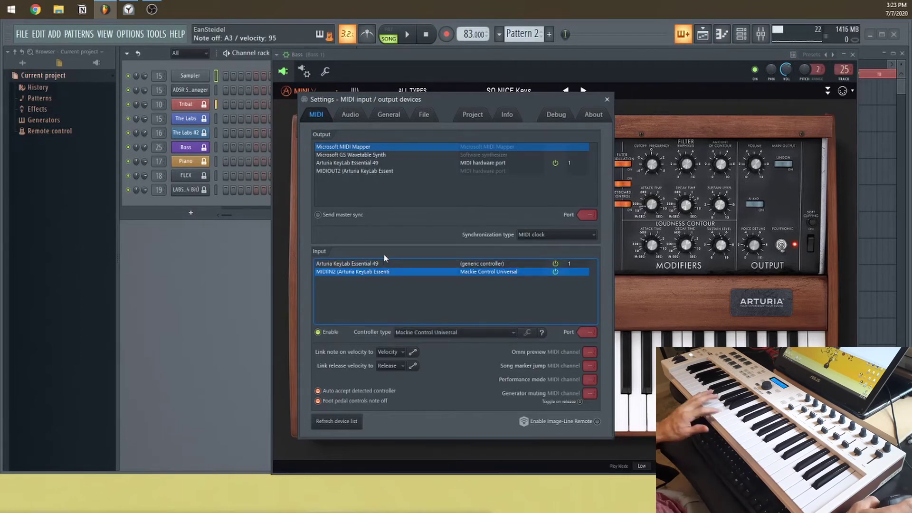
left_click(607, 99)
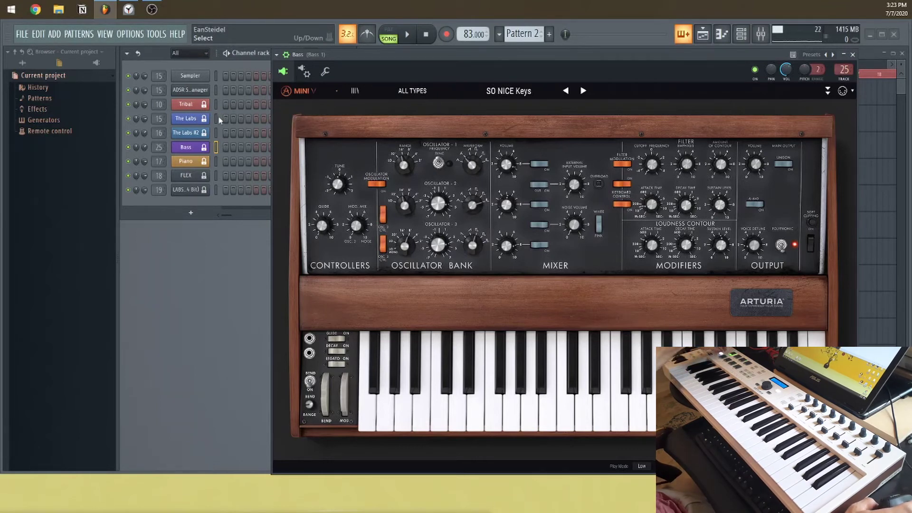
Compare The Labs channel's plugin input port with the Arturia KeyLab Essential 49 port in the MIDI settings, then close the plugin.
left_click(185, 120)
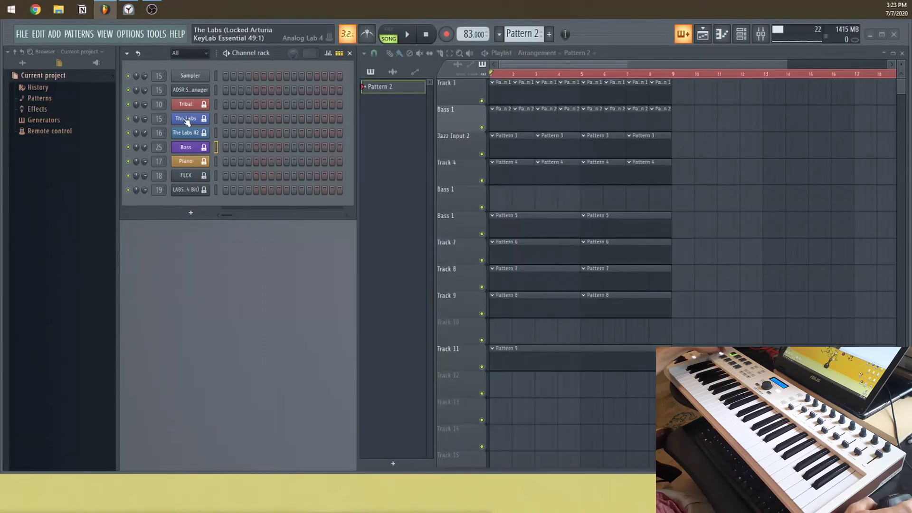
left_click(186, 120)
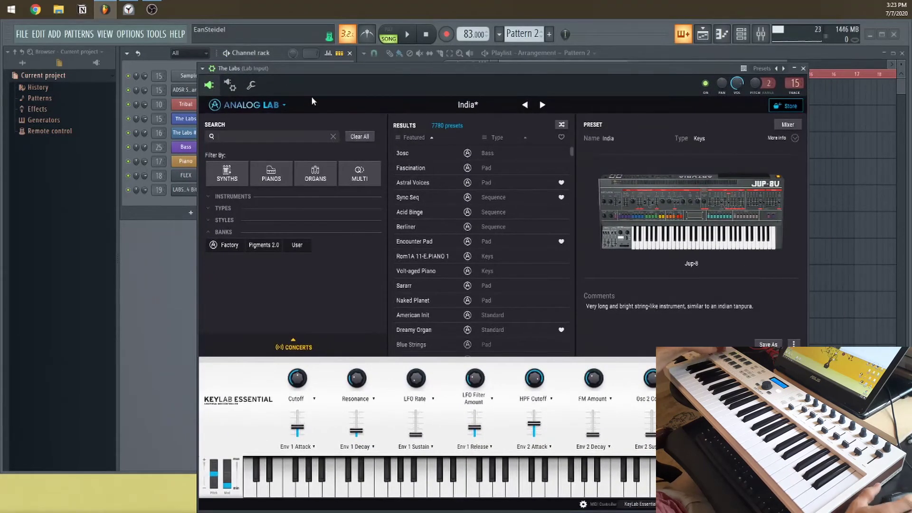
left_click(234, 87)
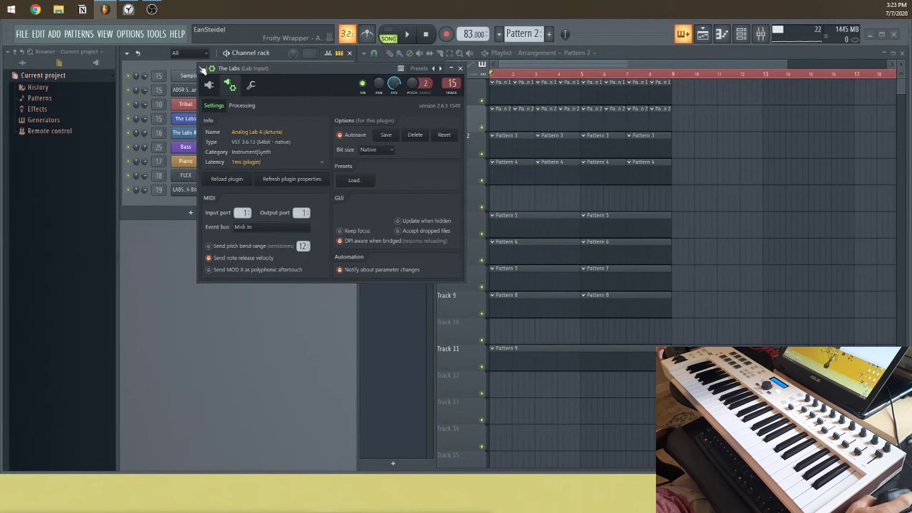
left_click(127, 40)
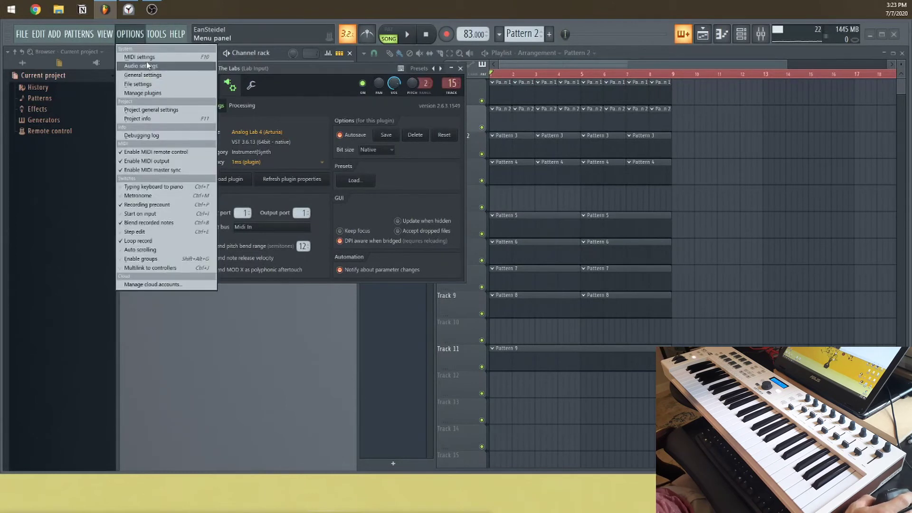
left_click(139, 57)
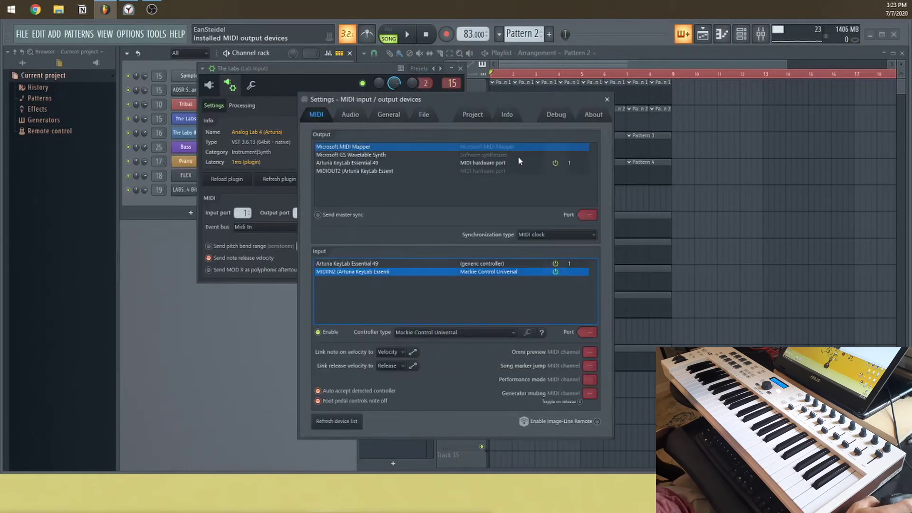
left_click_drag(512, 100, 760, 107)
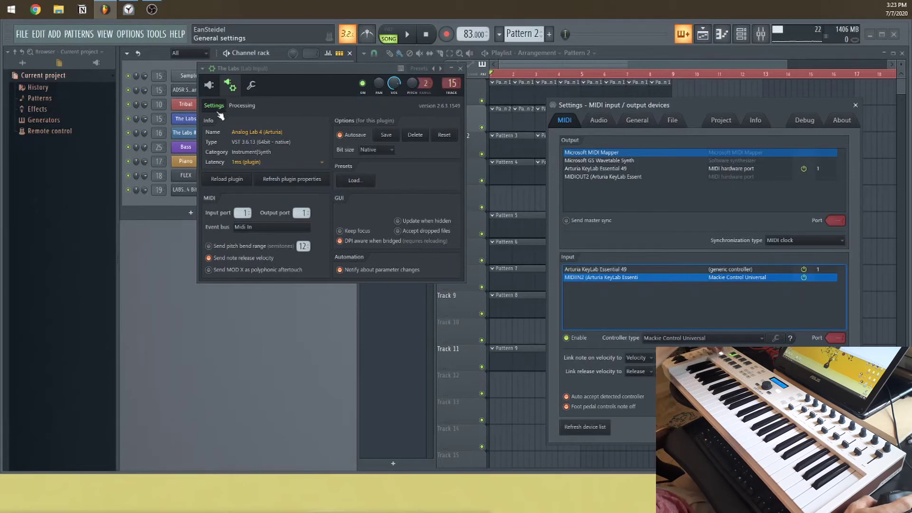
left_click(209, 85)
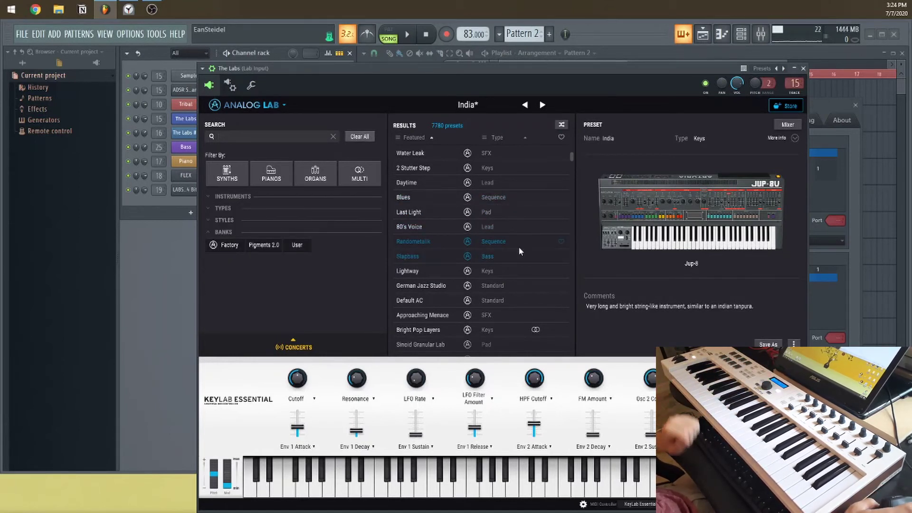
left_click(803, 69)
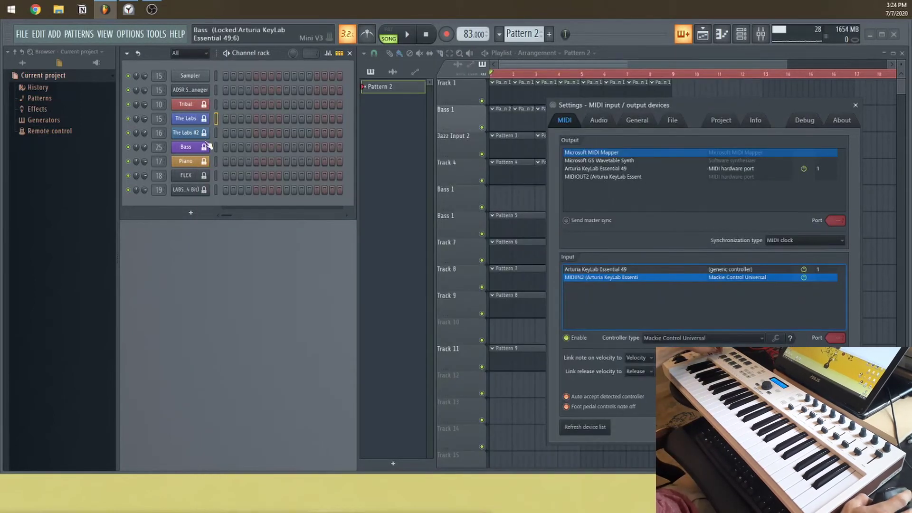
View The Labs #2 instrument and The Labs instrument one after the other, closing each of them.
left_click(205, 136)
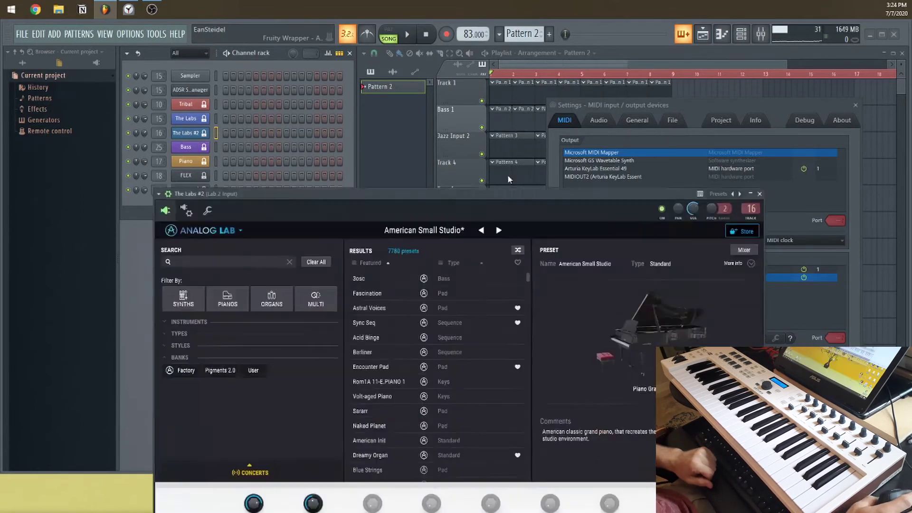
left_click_drag(507, 175, 515, 41)
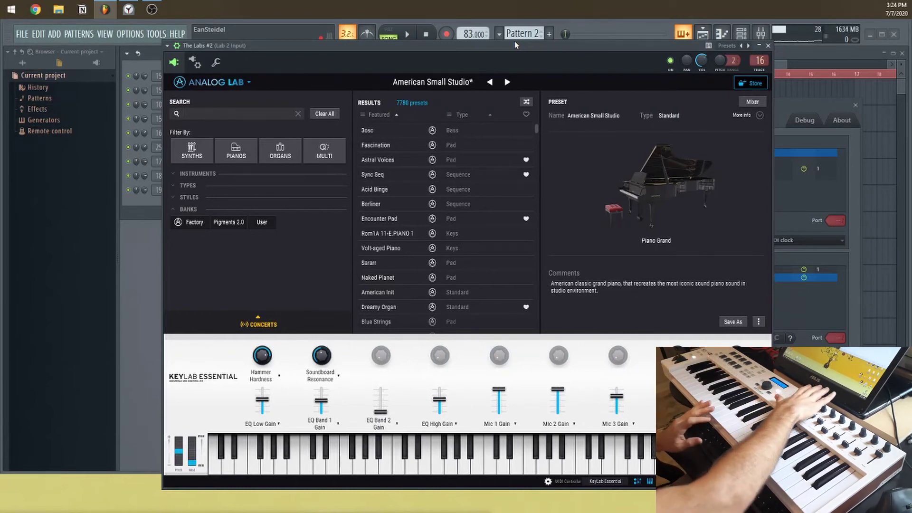
left_click(768, 46)
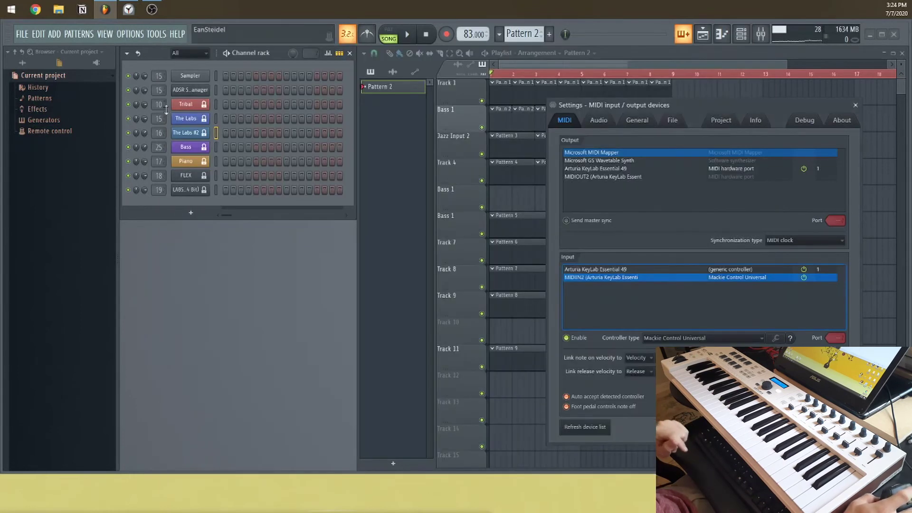
left_click(191, 129)
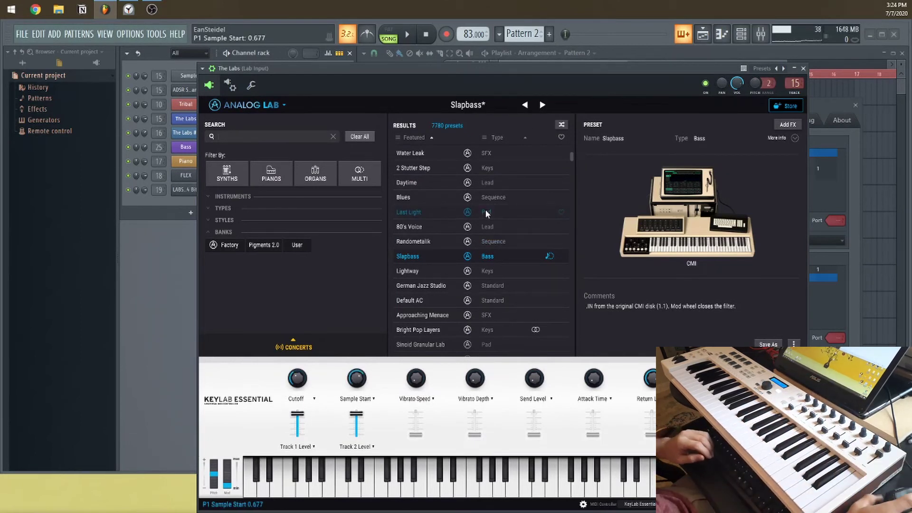
left_click(804, 68)
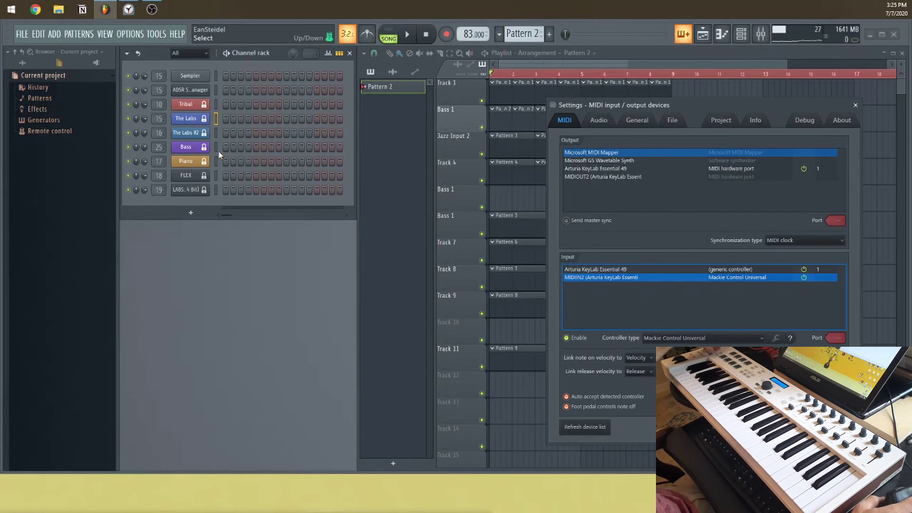
Clear the MIDI input port in the Piano channel's plugin settings, then return to the instrument view and close it.
left_click(187, 163)
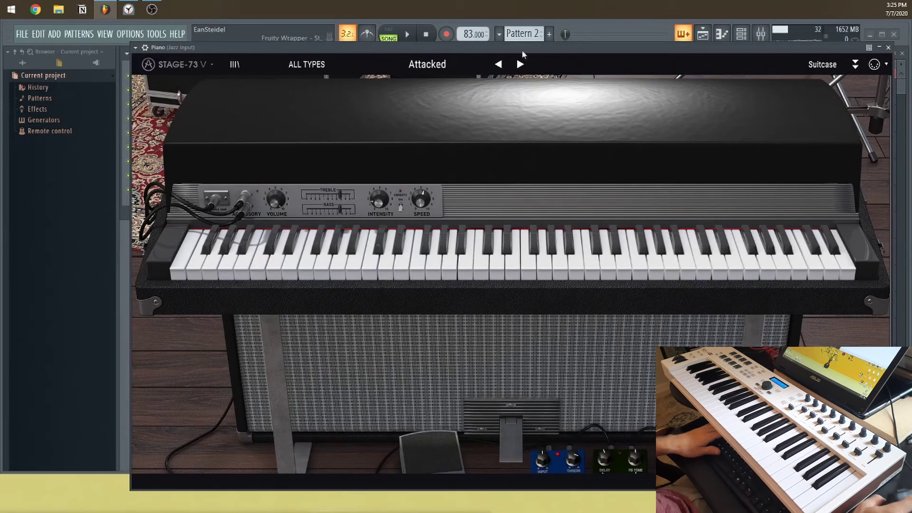
left_click(145, 48)
left_click(161, 62)
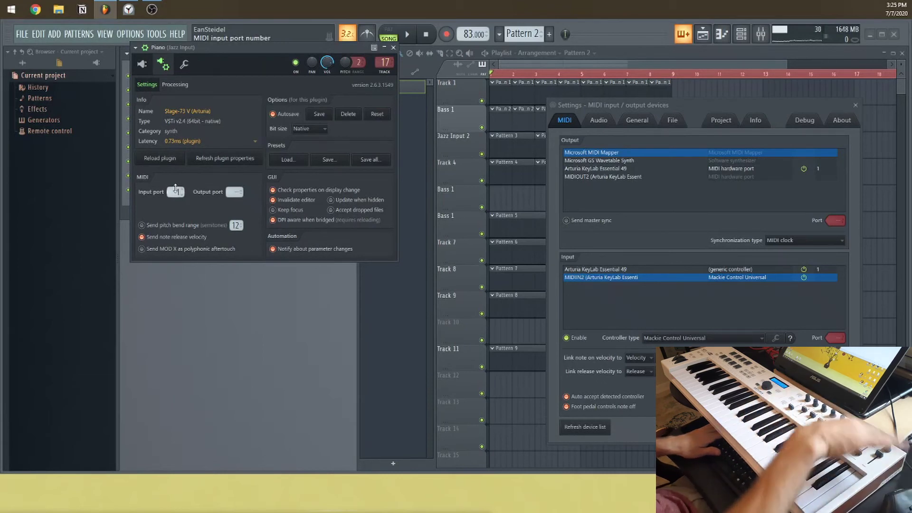
scroll(176, 189, "down", 2)
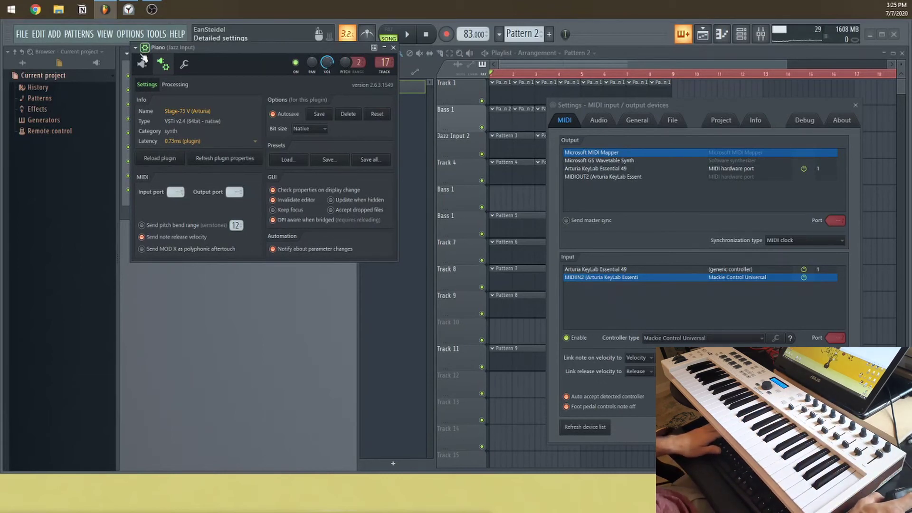
left_click(142, 61)
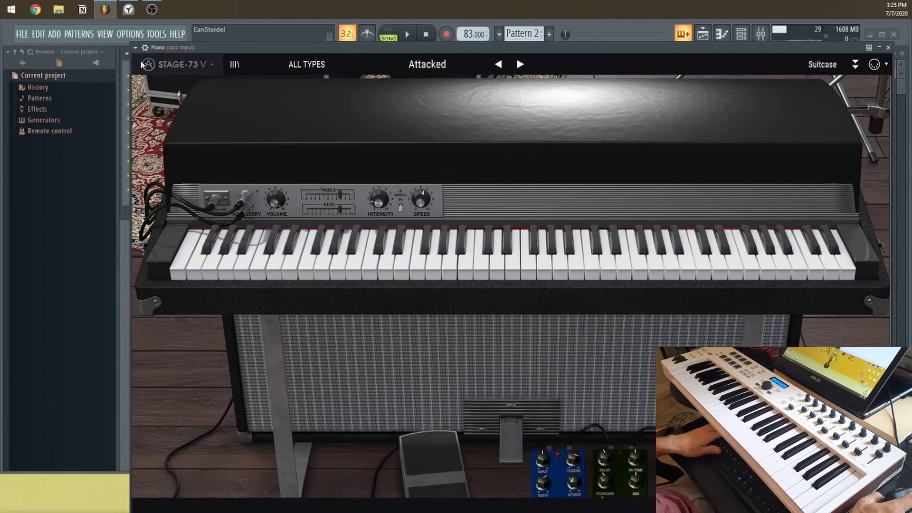
left_click(889, 48)
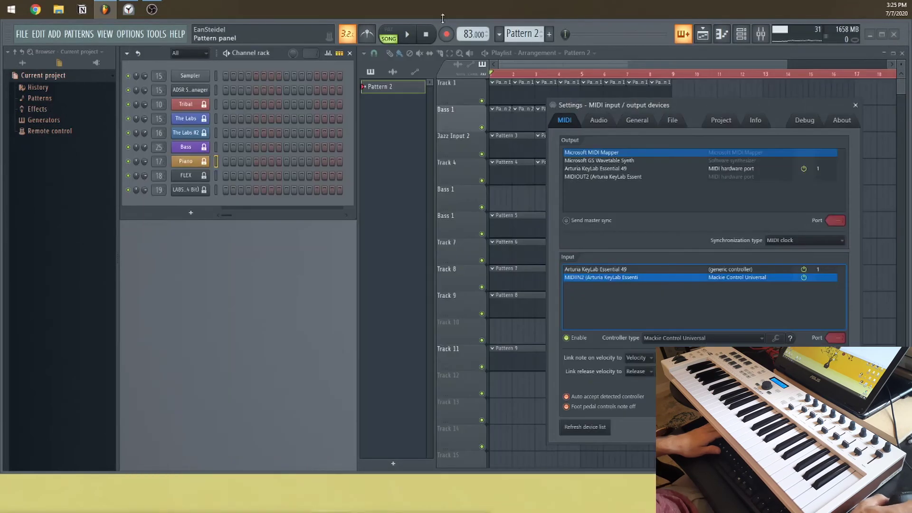
Examine the Piano channel's options for receiving notes from the Arturia KeyLab Essential 49.
right_click(200, 162)
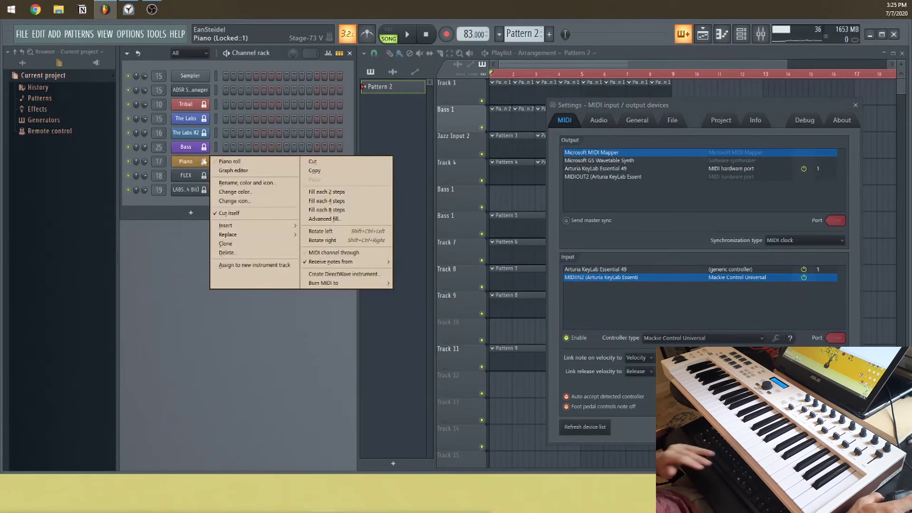
mouse_move(360, 264)
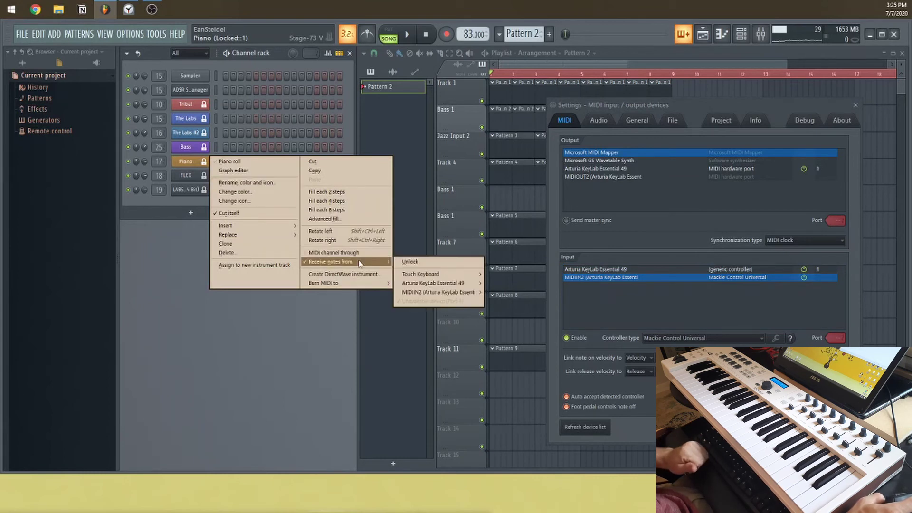
mouse_move(430, 284)
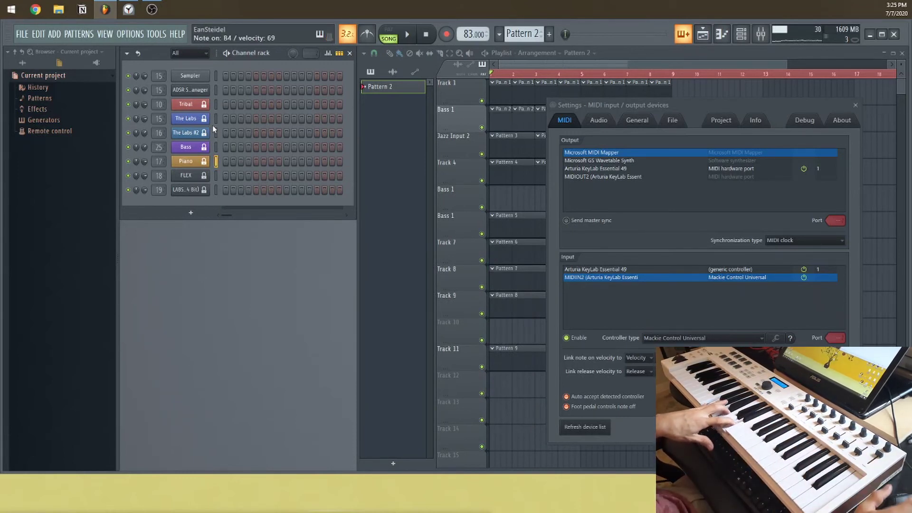
Reopen the Piano instrument, reposition it to reach its effect pedals, and adjust the Compressor's Input.
left_click(200, 163)
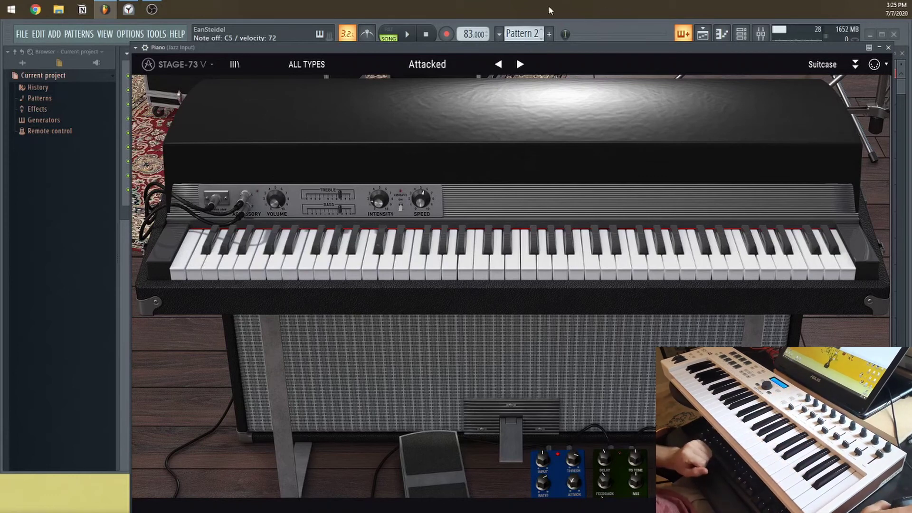
left_click_drag(656, 50, 637, 2)
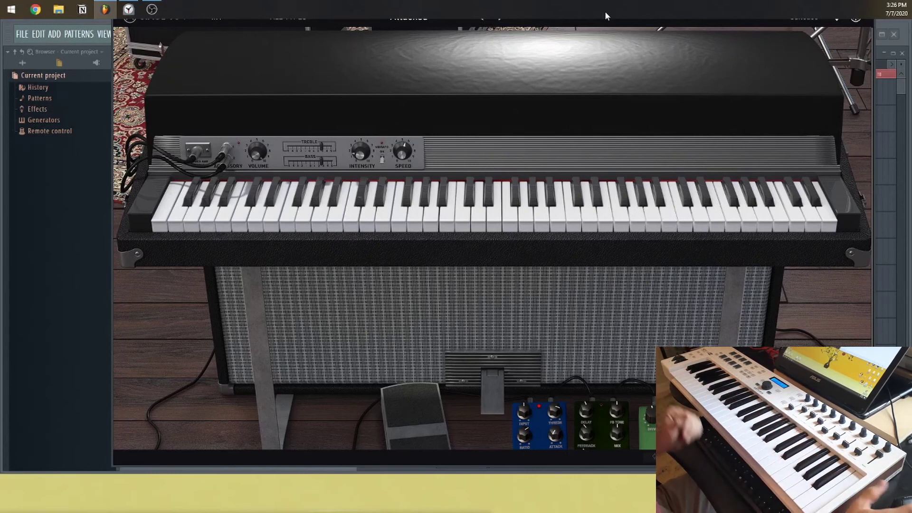
scroll(660, 243, "down", 3)
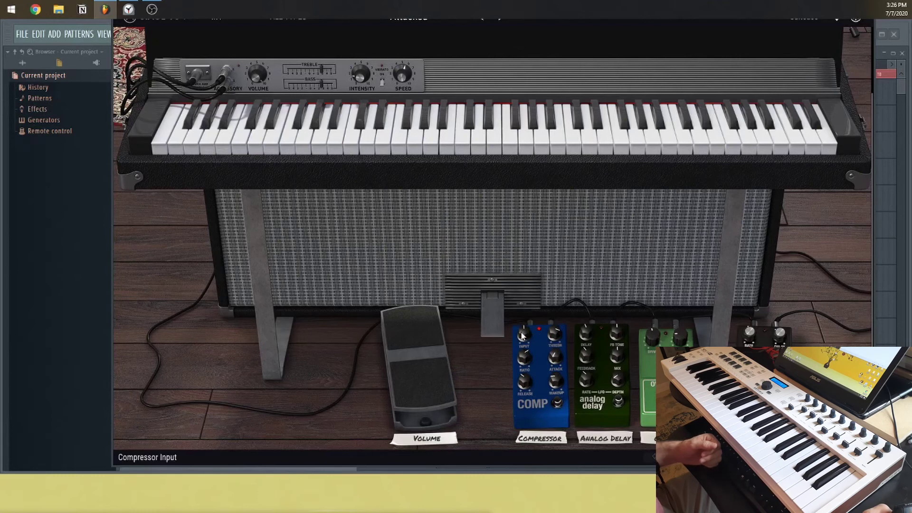
mouse_move(525, 336)
left_click_drag(525, 337, 525, 341)
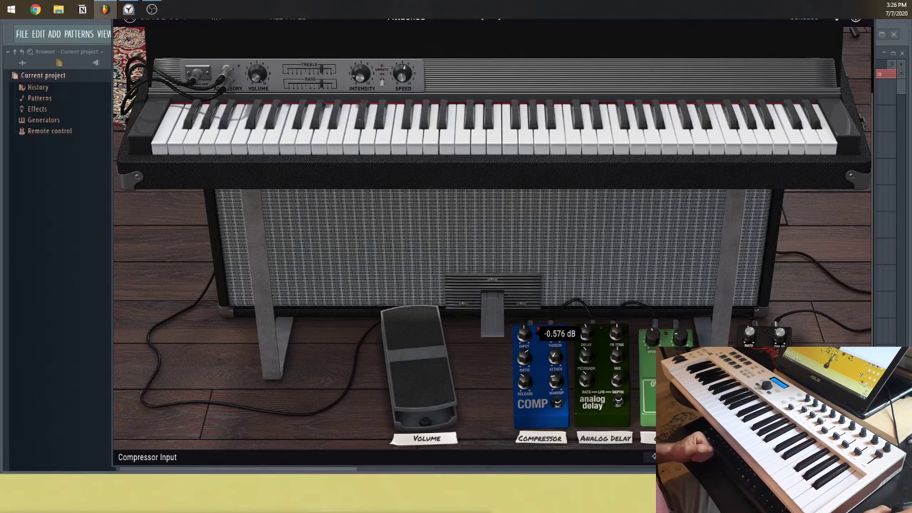
left_click_drag(525, 337, 526, 323)
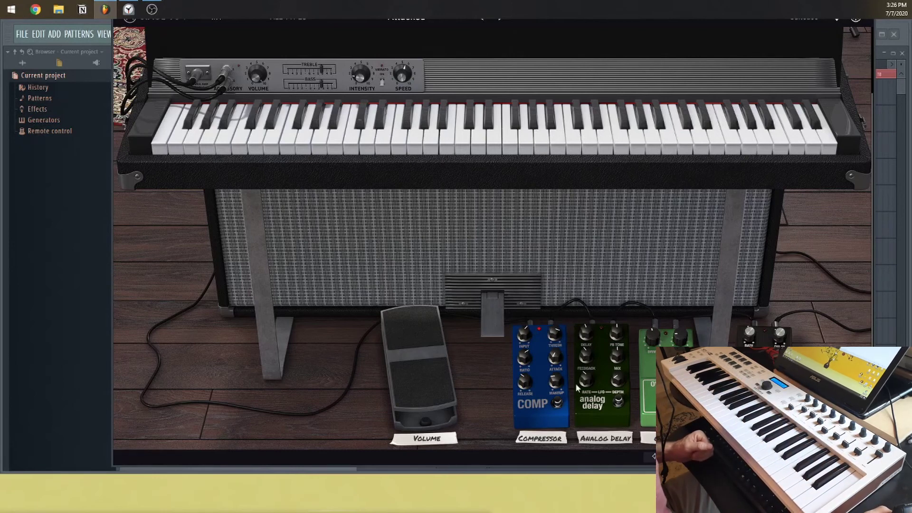
Turn on the Analog Delay pedal, sweep its LFO Depth up to 100% and back down, and adjust its Mix.
left_click(618, 402)
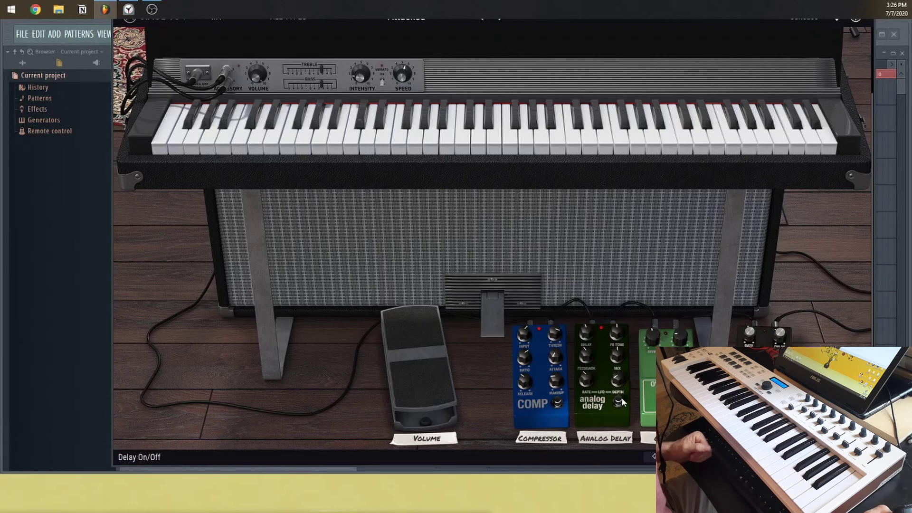
mouse_move(619, 382)
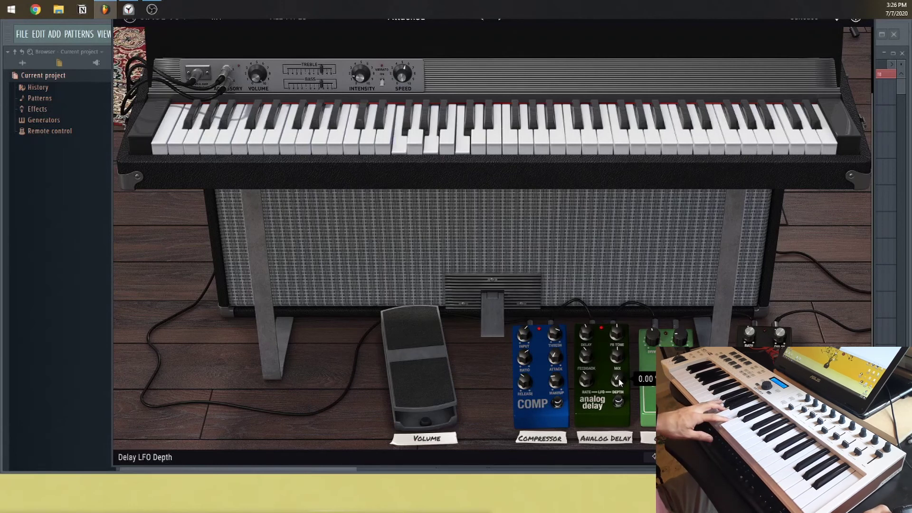
mouse_move(619, 382)
left_mouse_down()
mouse_move(619, 352)
mouse_move(620, 409)
mouse_move(620, 377)
left_mouse_up()
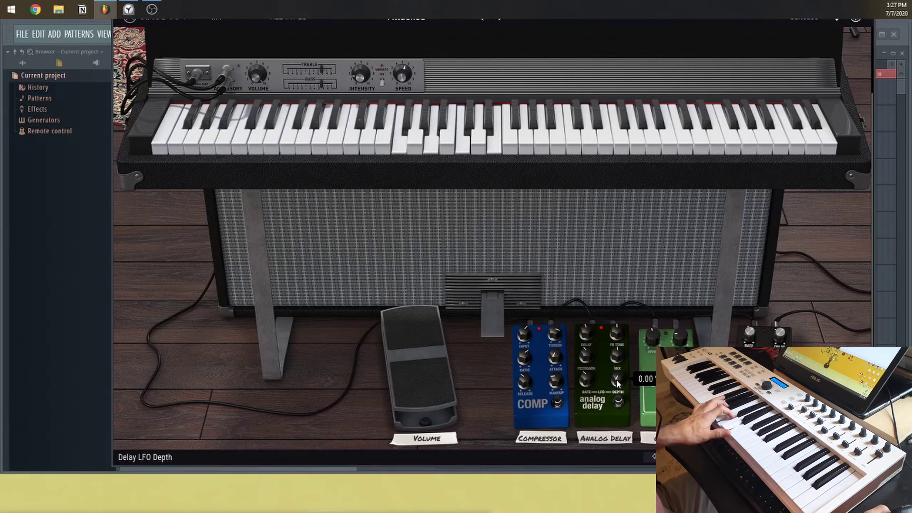
left_click_drag(618, 383, 619, 380)
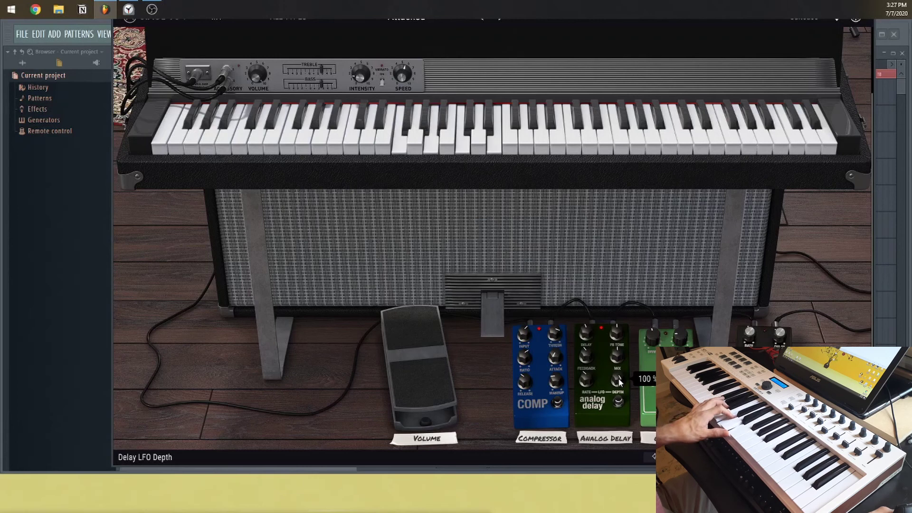
left_click_drag(619, 380, 619, 418)
mouse_move(619, 351)
left_mouse_down()
mouse_move(619, 370)
mouse_move(618, 360)
left_mouse_up()
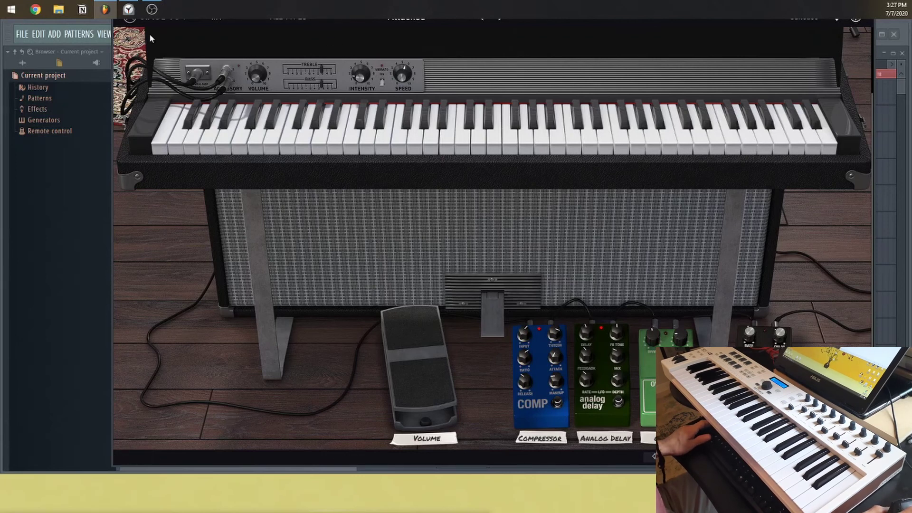
Reposition the Piano instrument window so FL Studio's main commands are uncovered, keeping the Windows taskbar along the upper screen edge.
left_click(153, 21)
left_click(155, 70)
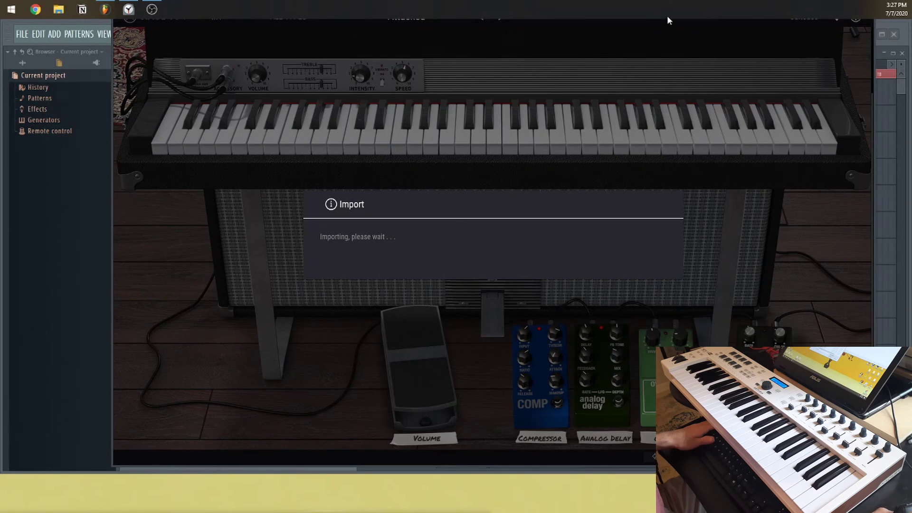
left_click_drag(667, 15, 769, 96)
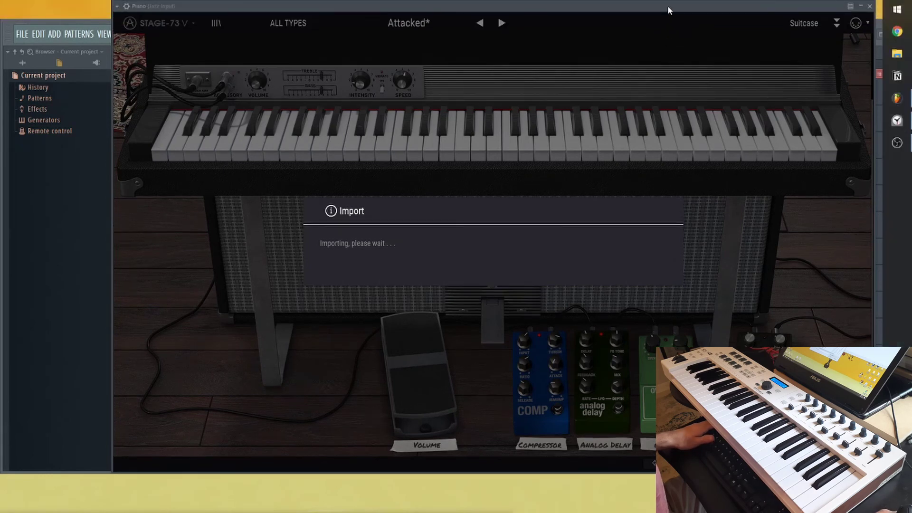
left_click_drag(668, 10, 636, 125)
left_click_drag(897, 214, 713, 7)
left_click_drag(557, 127, 641, 46)
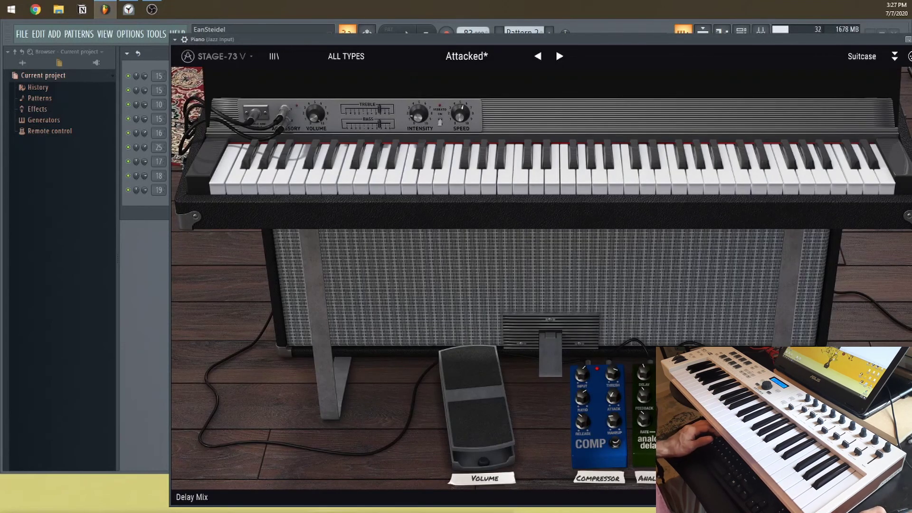
Open the remote control settings for linking the Piano's last tweaked parameter, Delay Mix, to a MIDI controller.
left_click(155, 35)
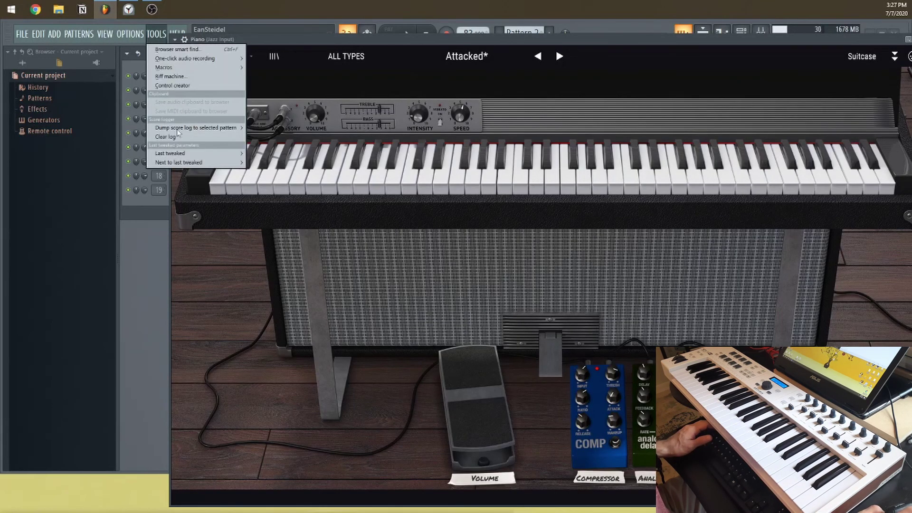
mouse_move(180, 153)
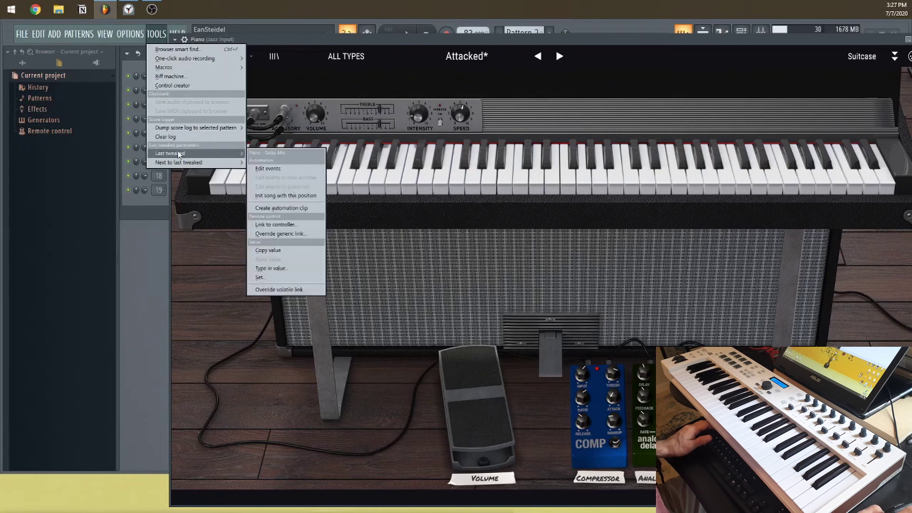
left_click(263, 221)
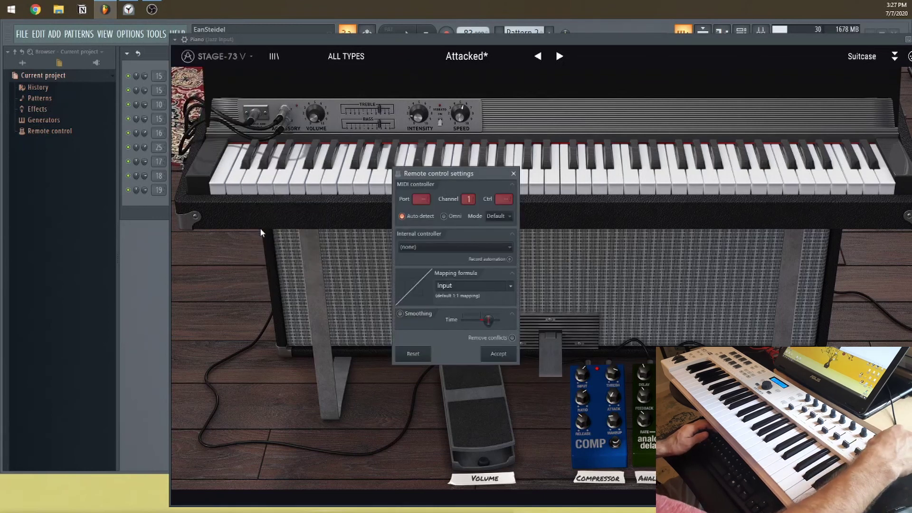